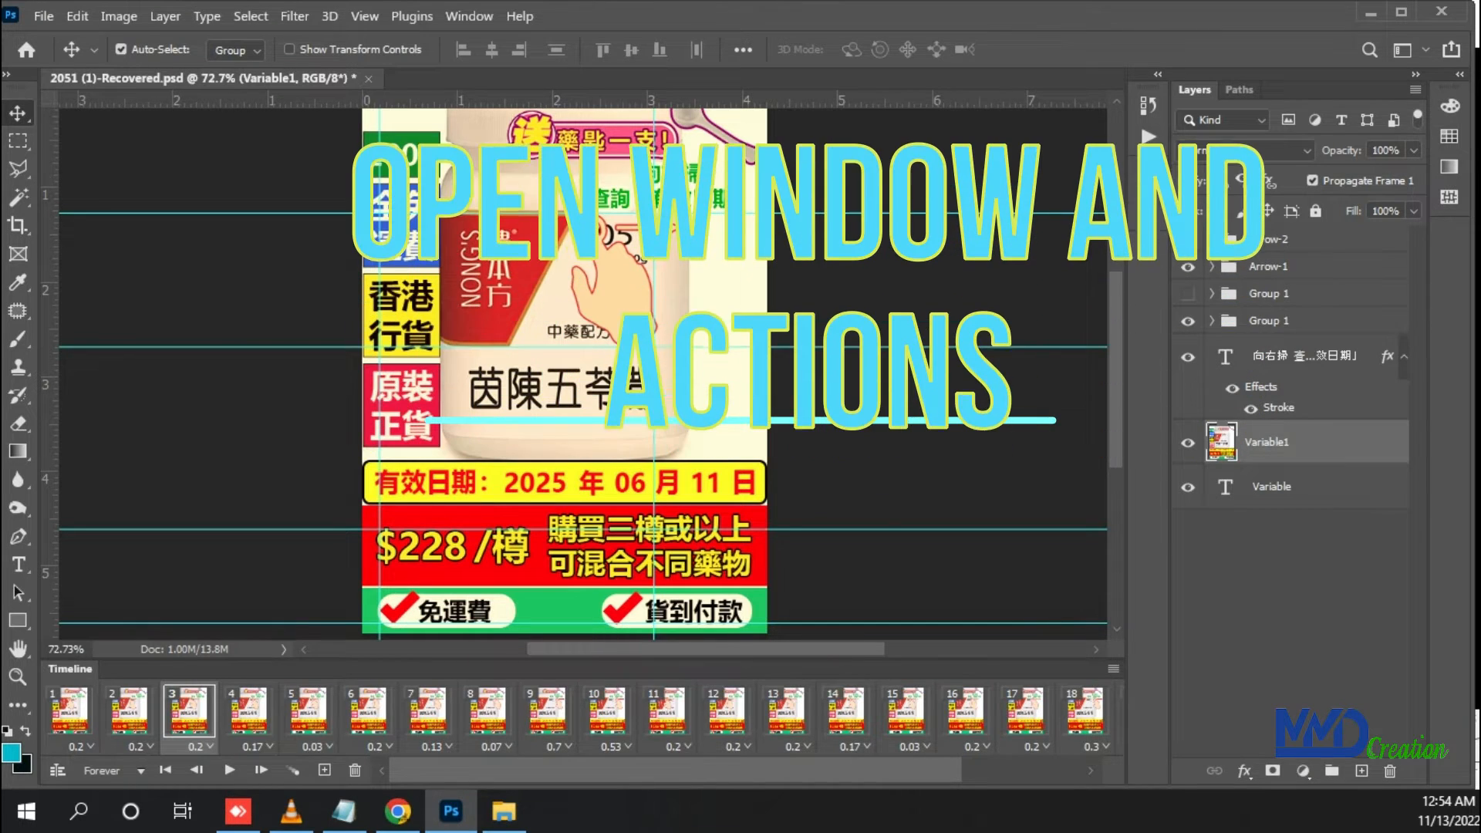
Show the Actions panel and create a new action set named "red image save as GIF"
left_click(469, 16)
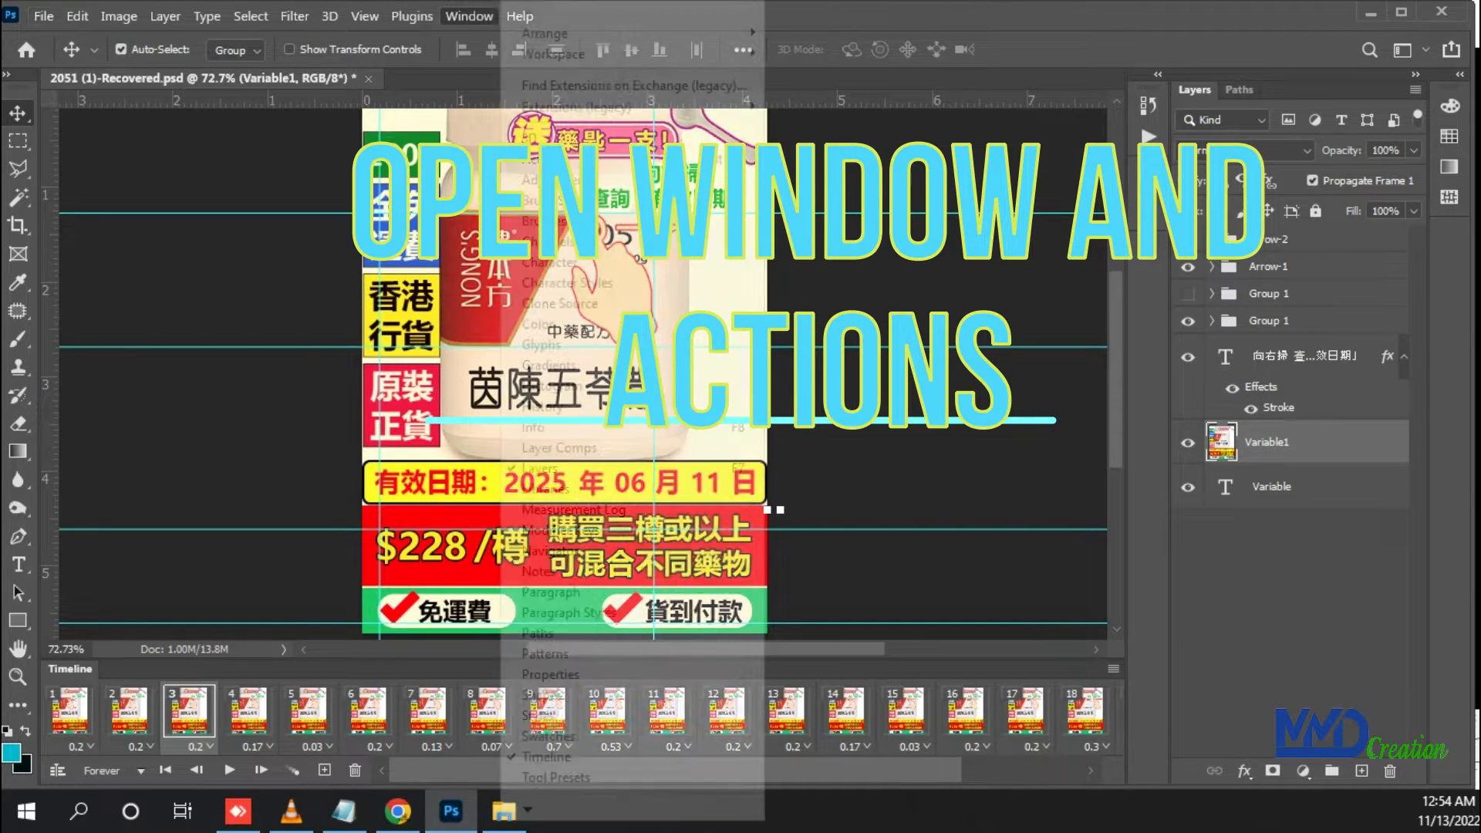
left_click(544, 159)
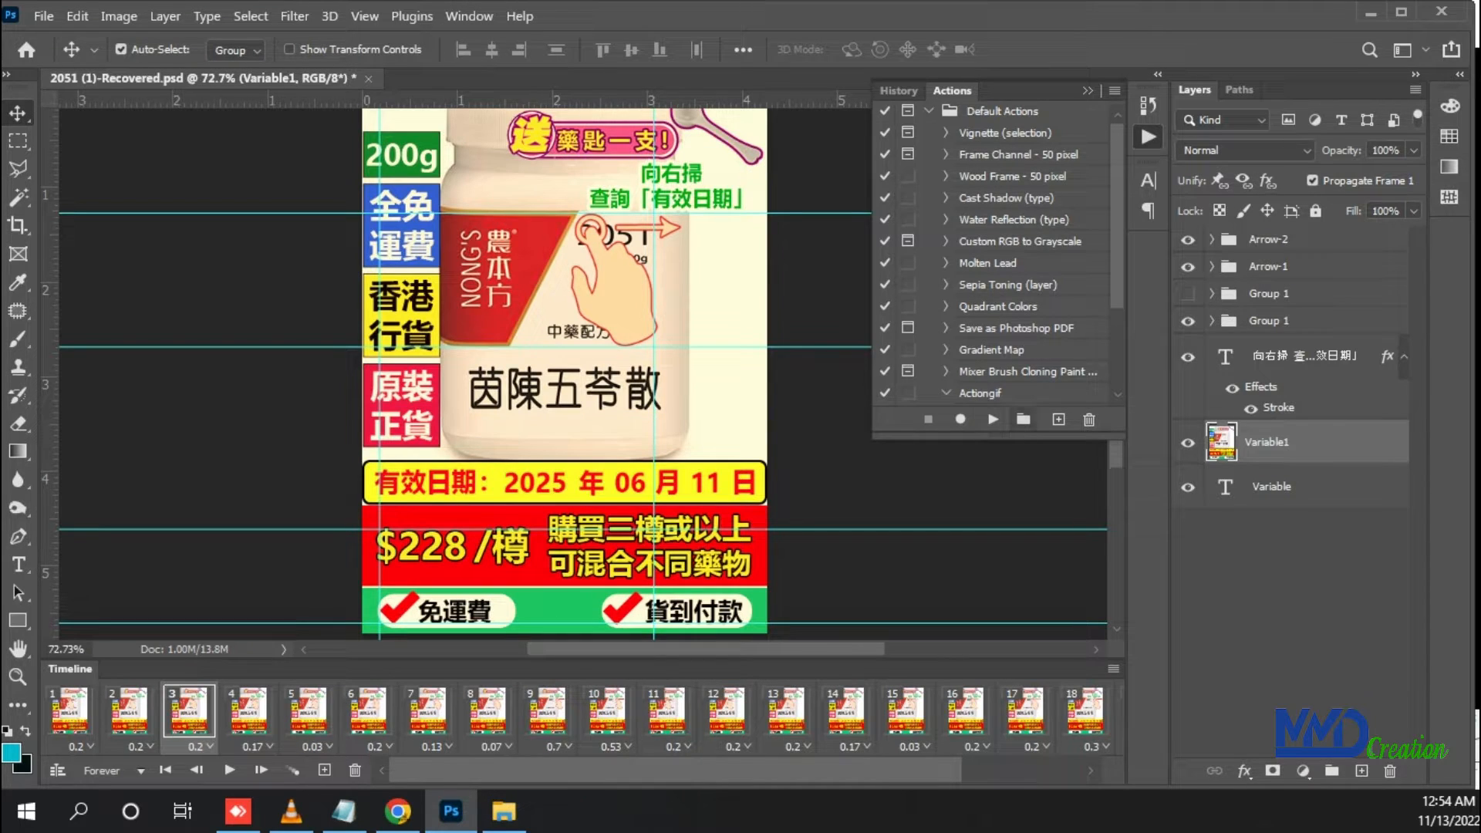
left_click(1024, 420)
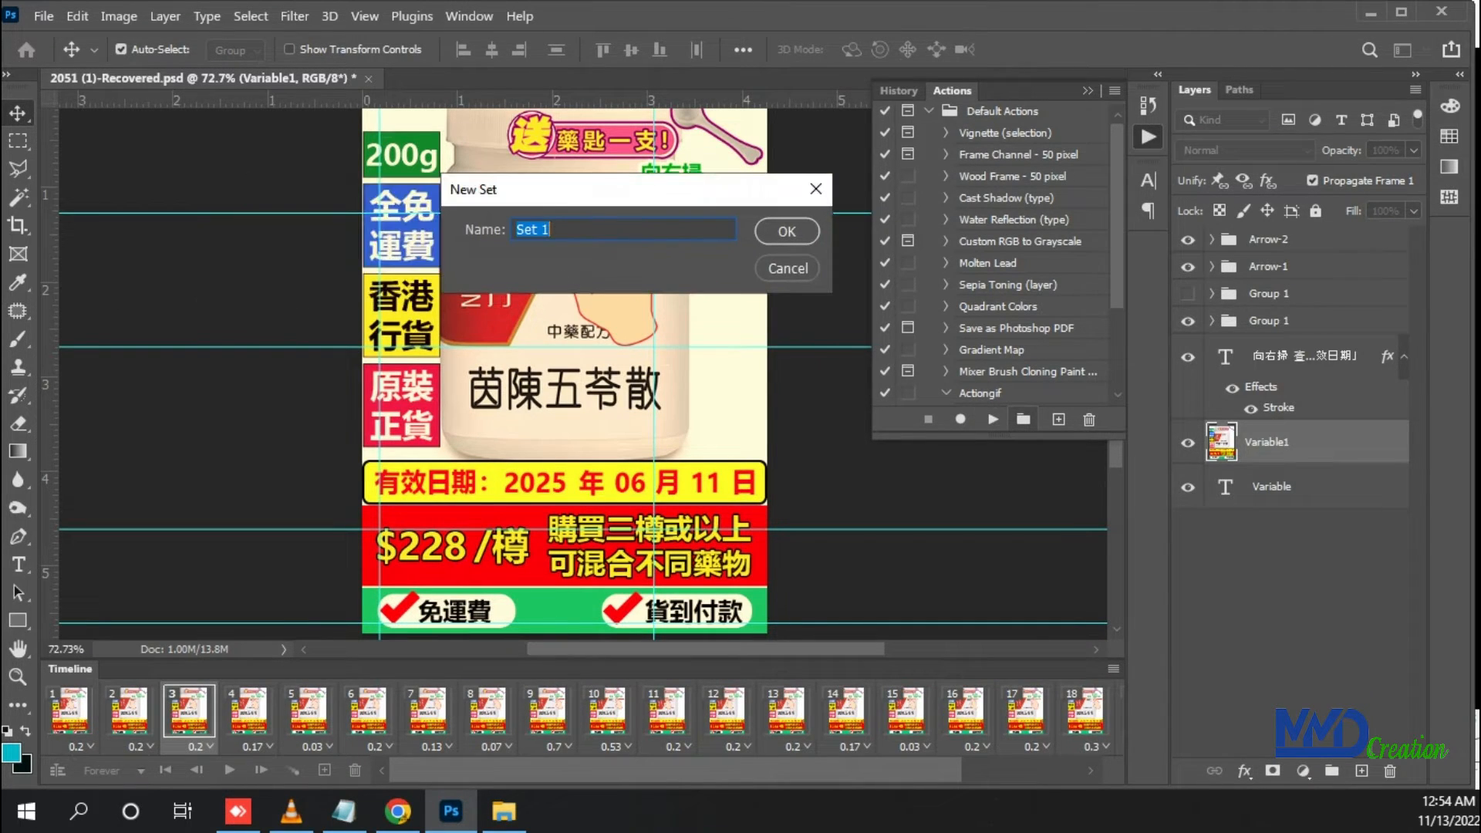
type("red image save as ")
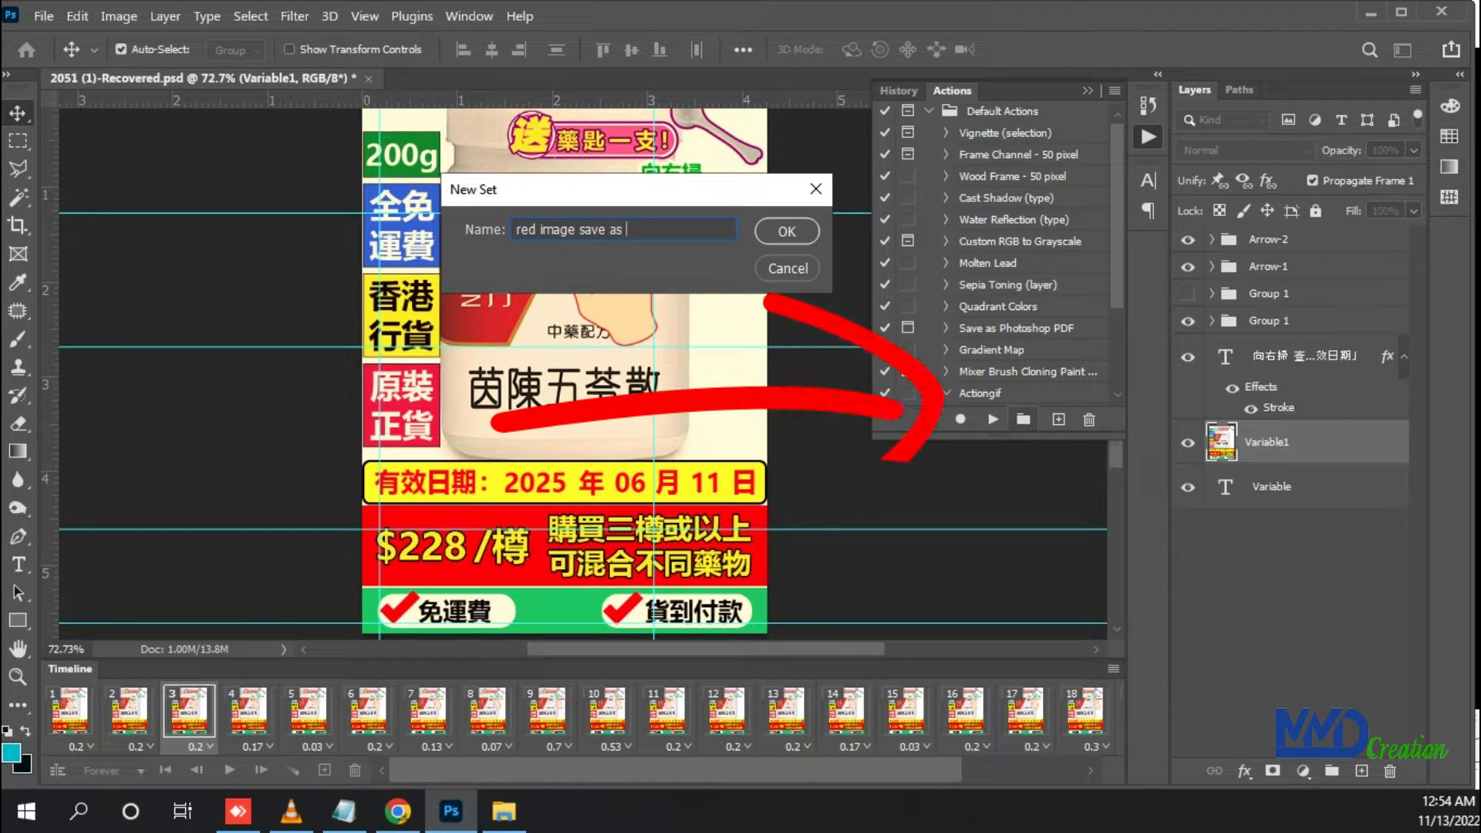
type("GIF")
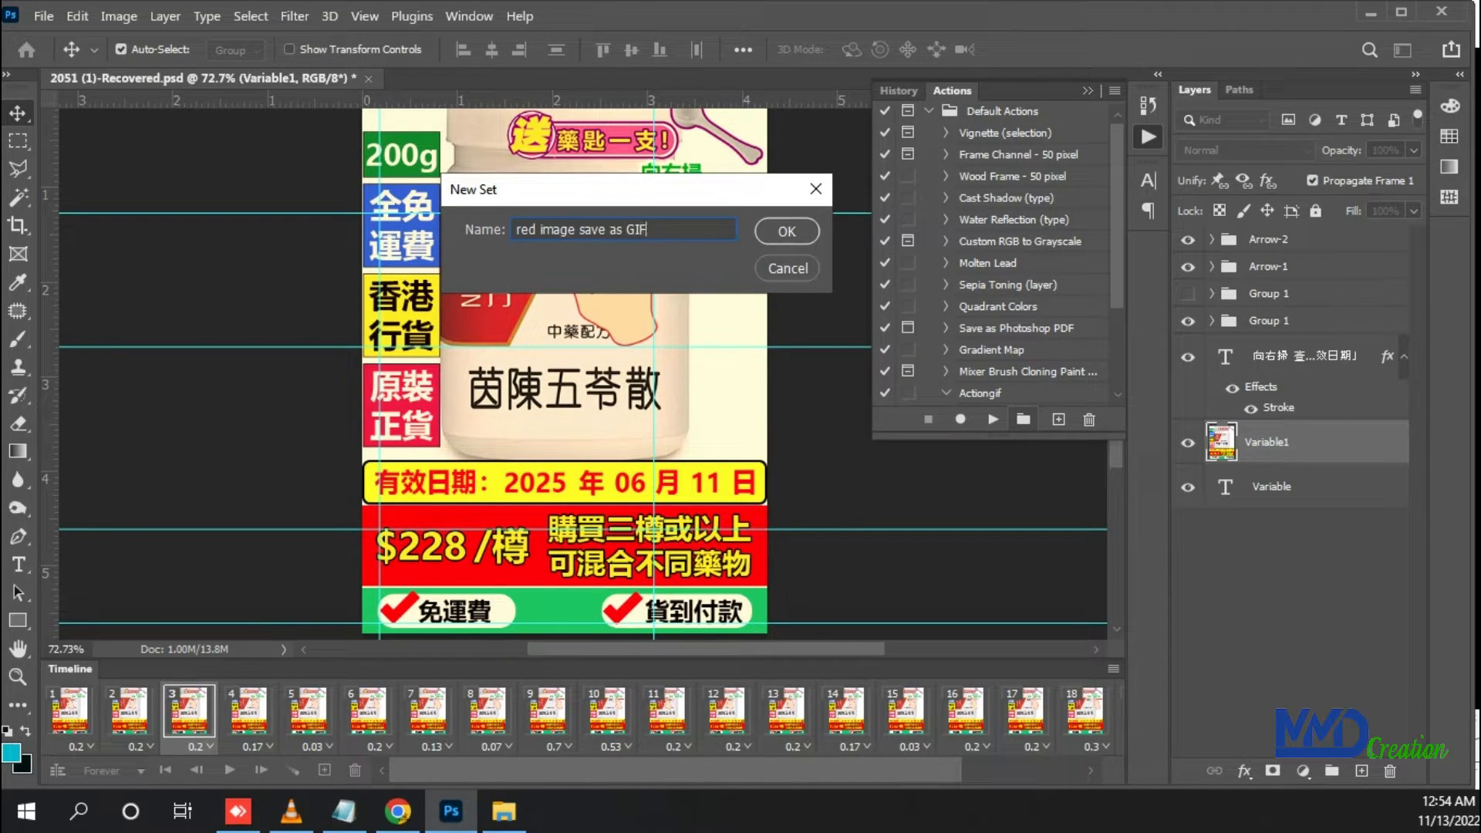
key("Return")
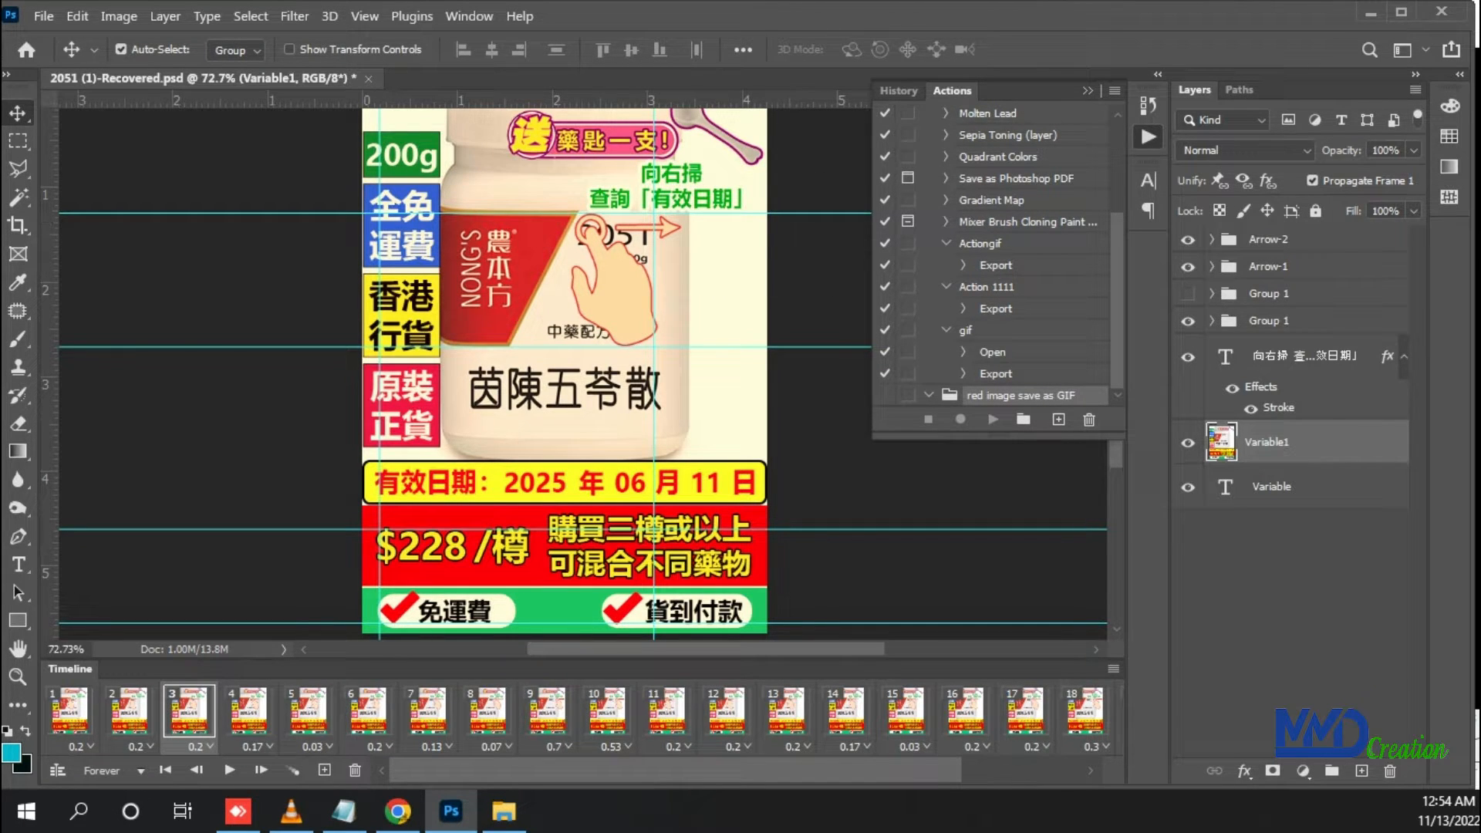
Start recording a new action in the "red image save as GIF" set and begin saving the document as GIF with Save for Web (Legacy)
left_click(1059, 420)
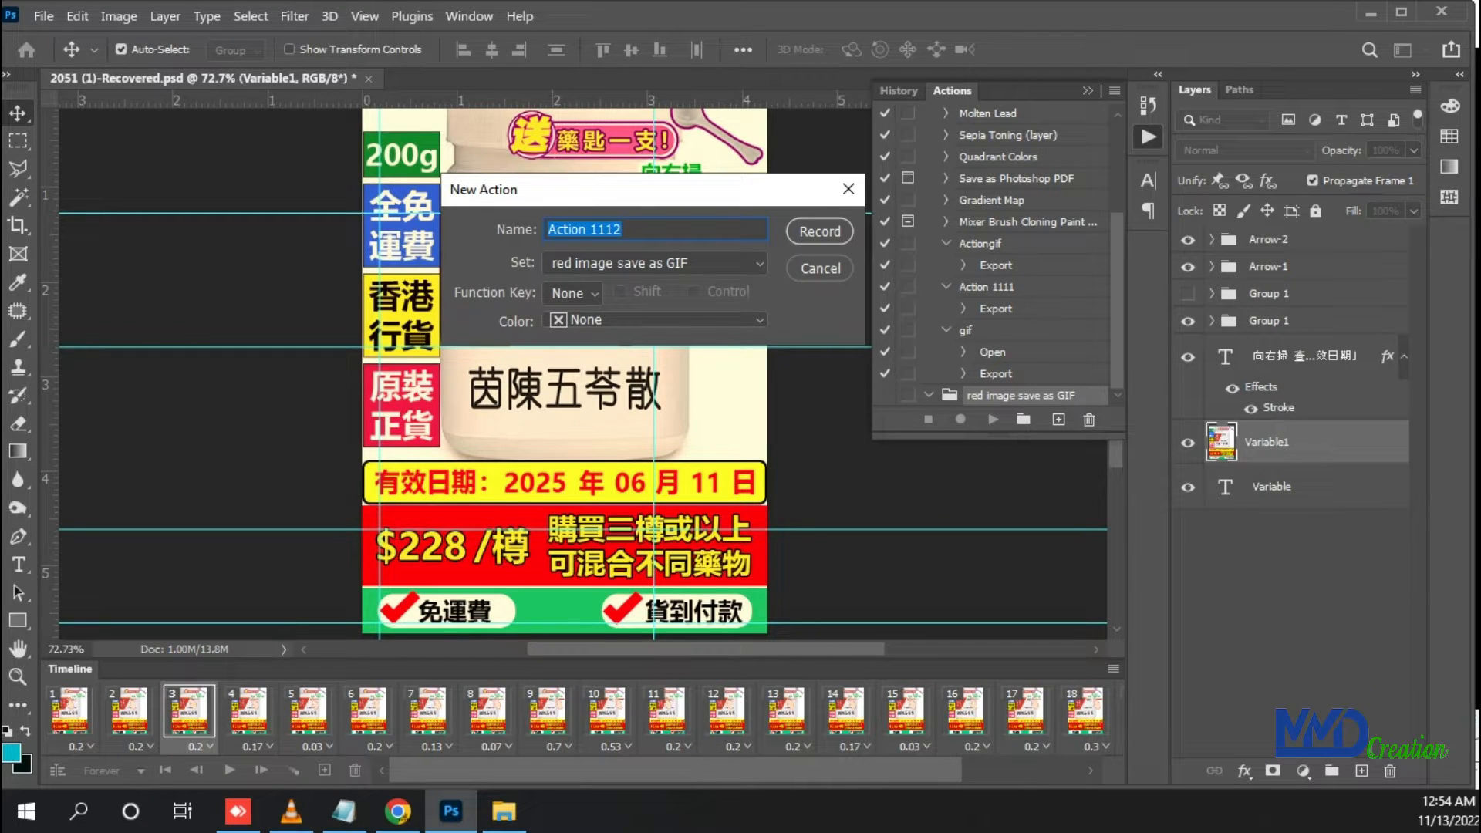
key("Return")
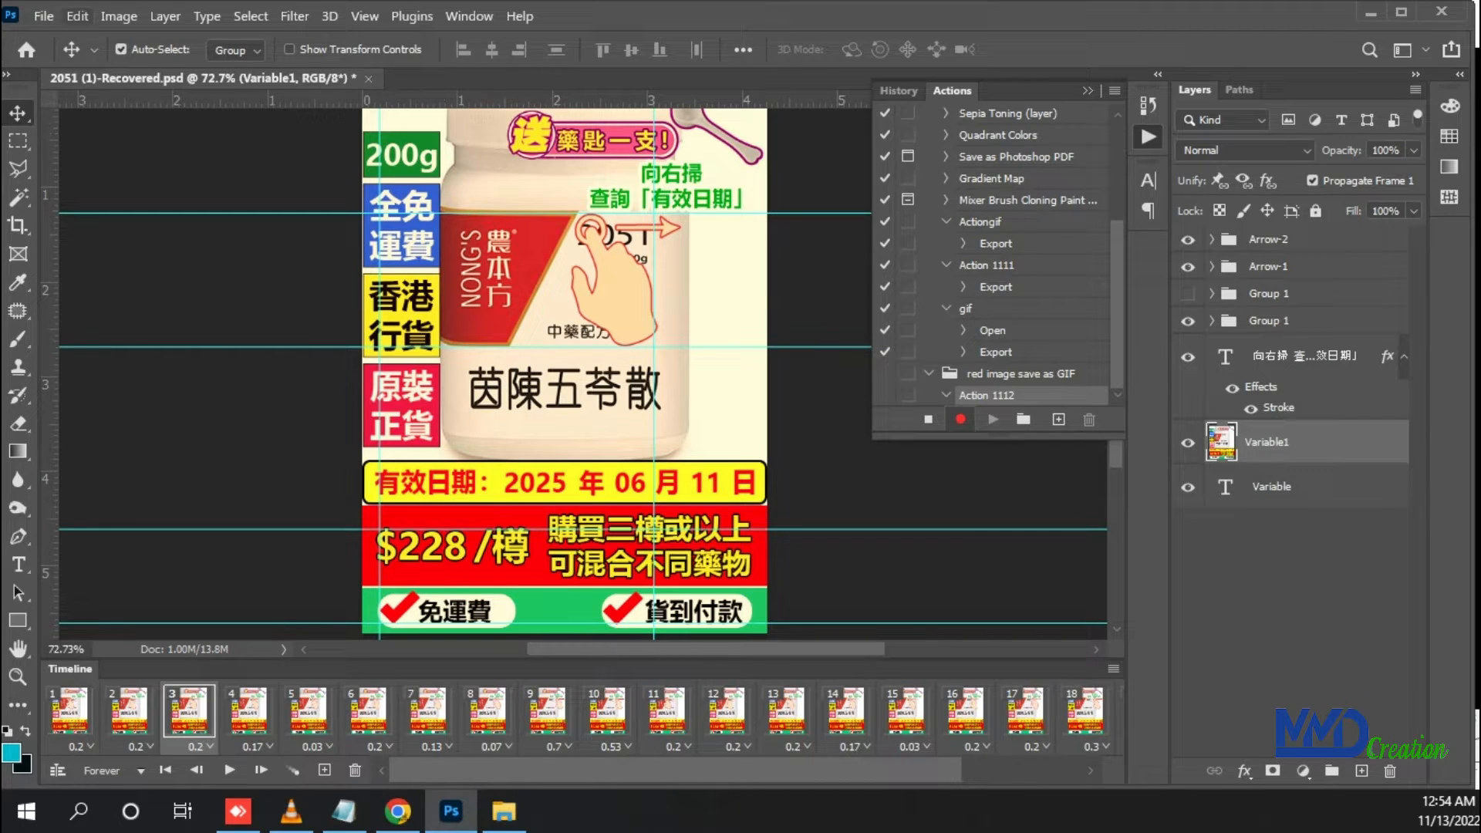
left_click(43, 15)
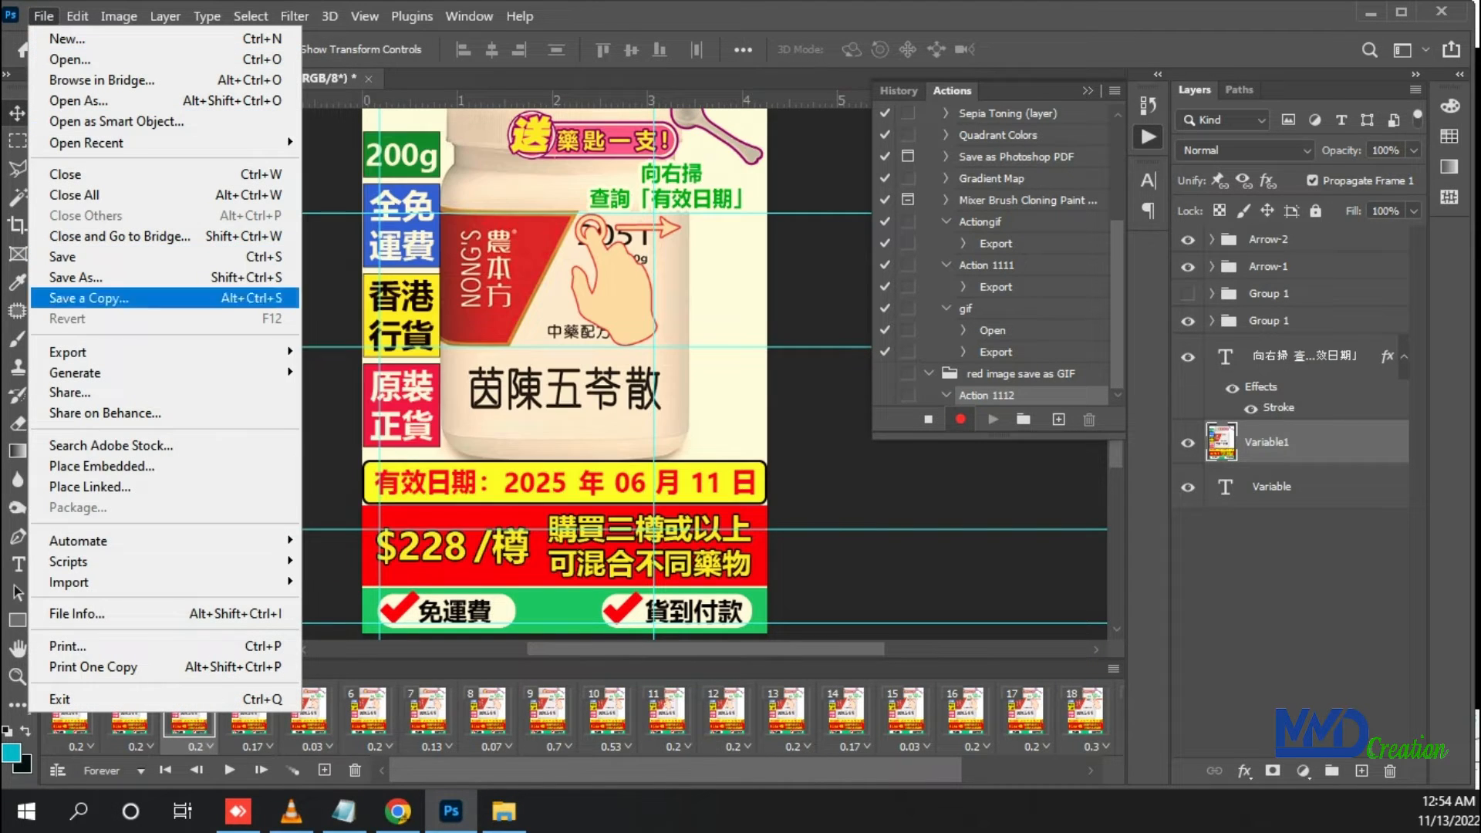
mouse_move(69, 352)
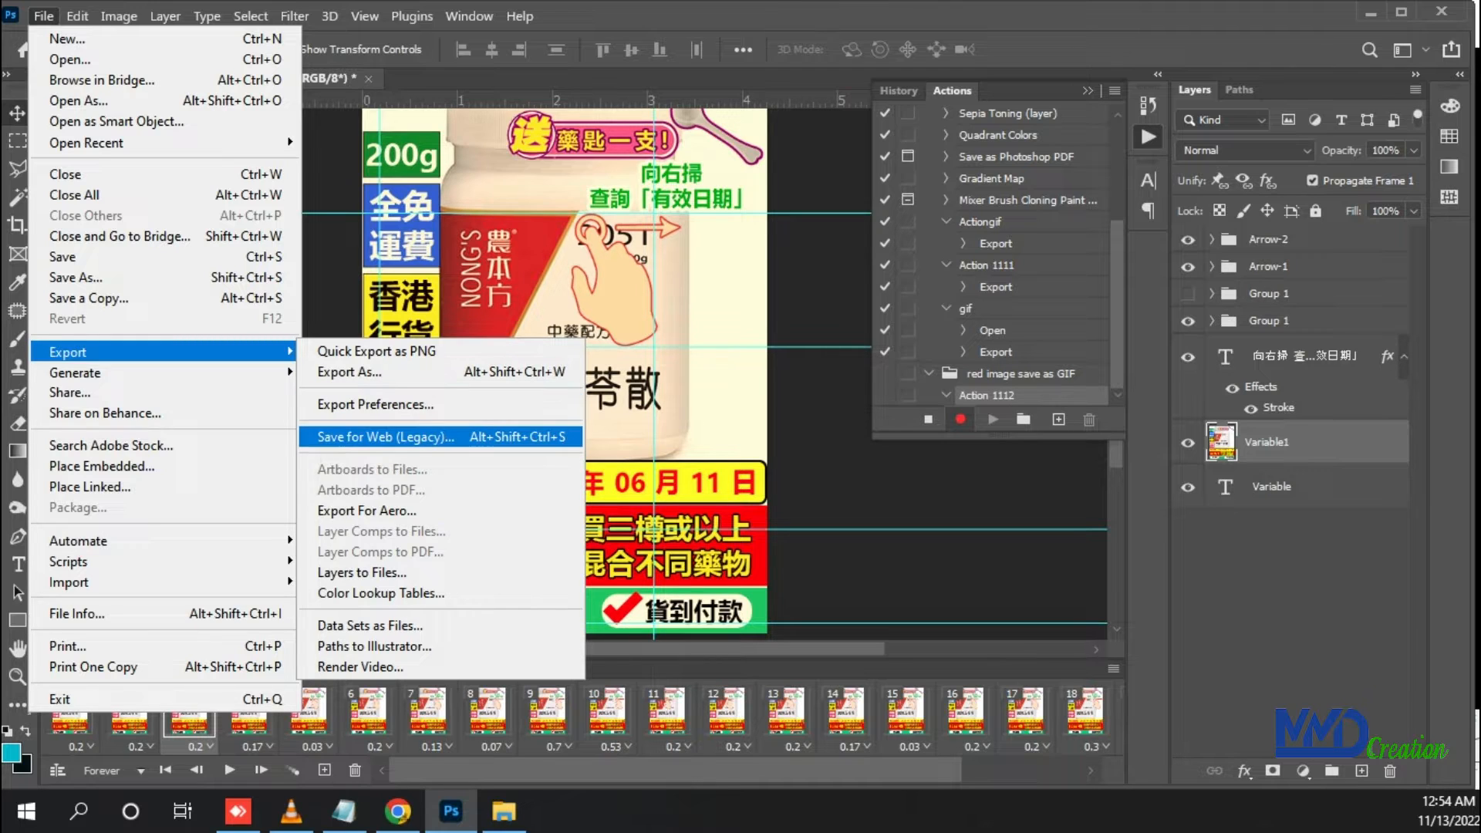
left_click(386, 436)
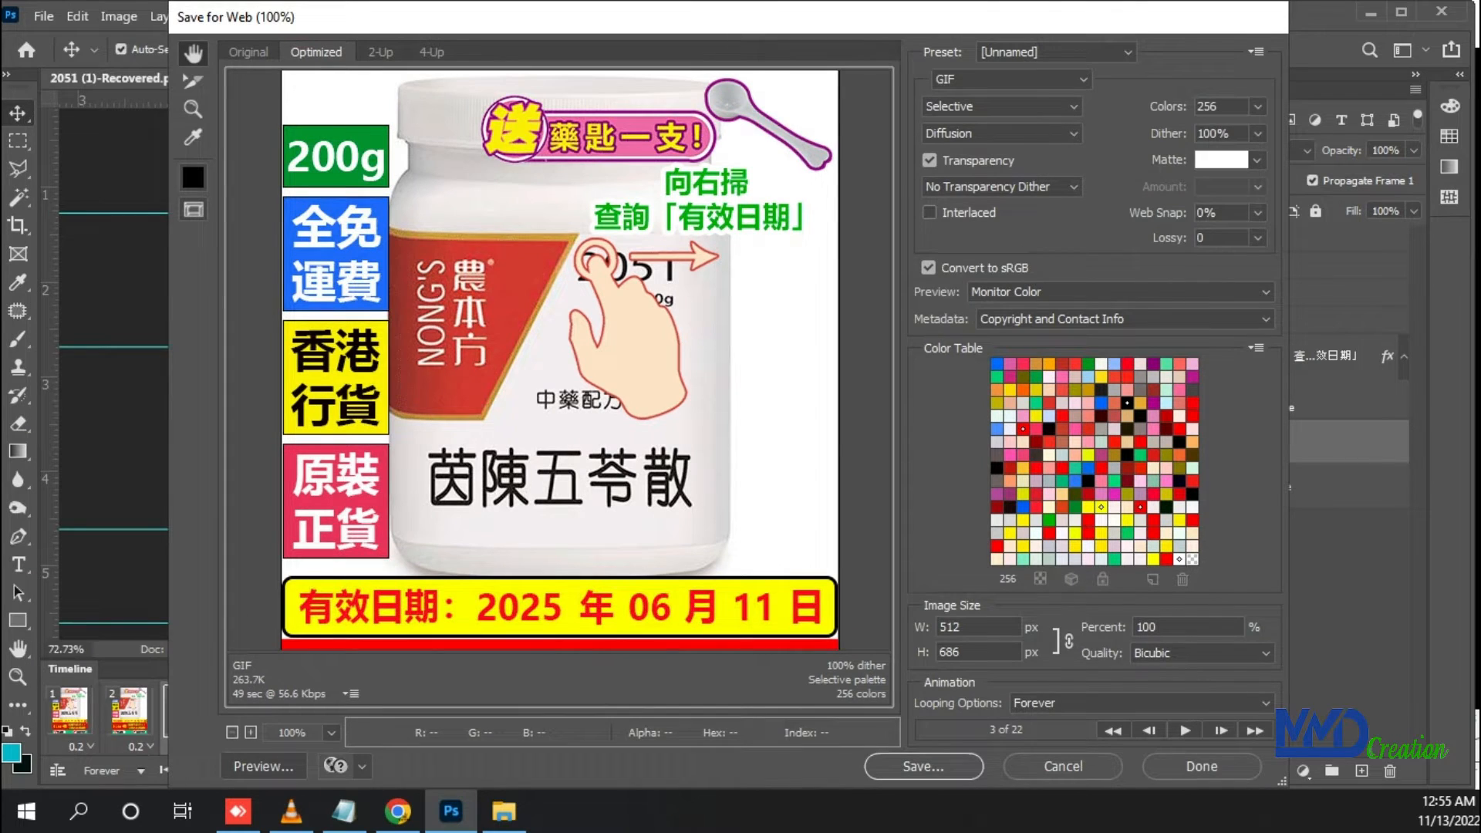
scroll(560, 361, "down", 3)
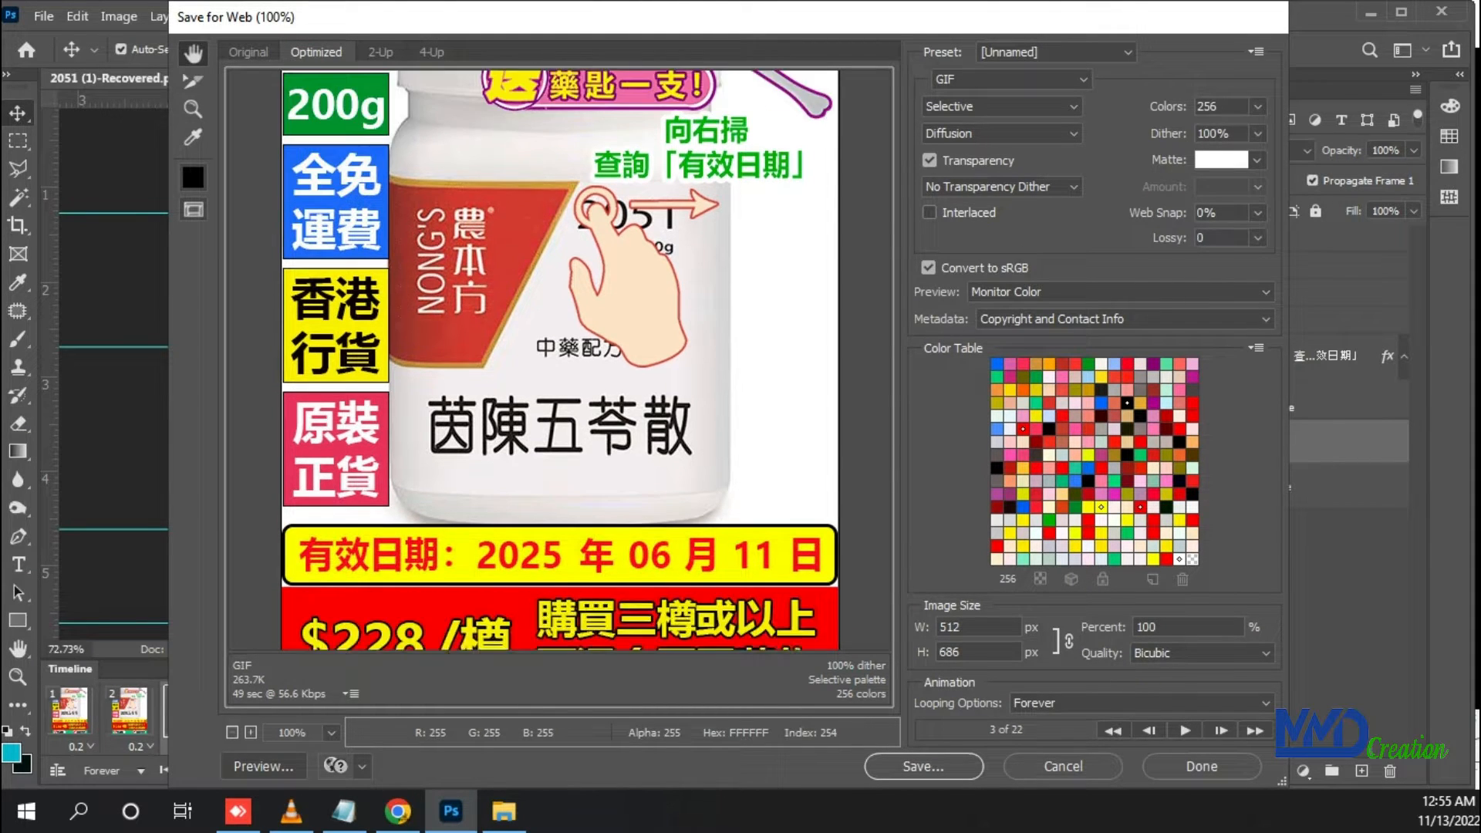
left_click(923, 766)
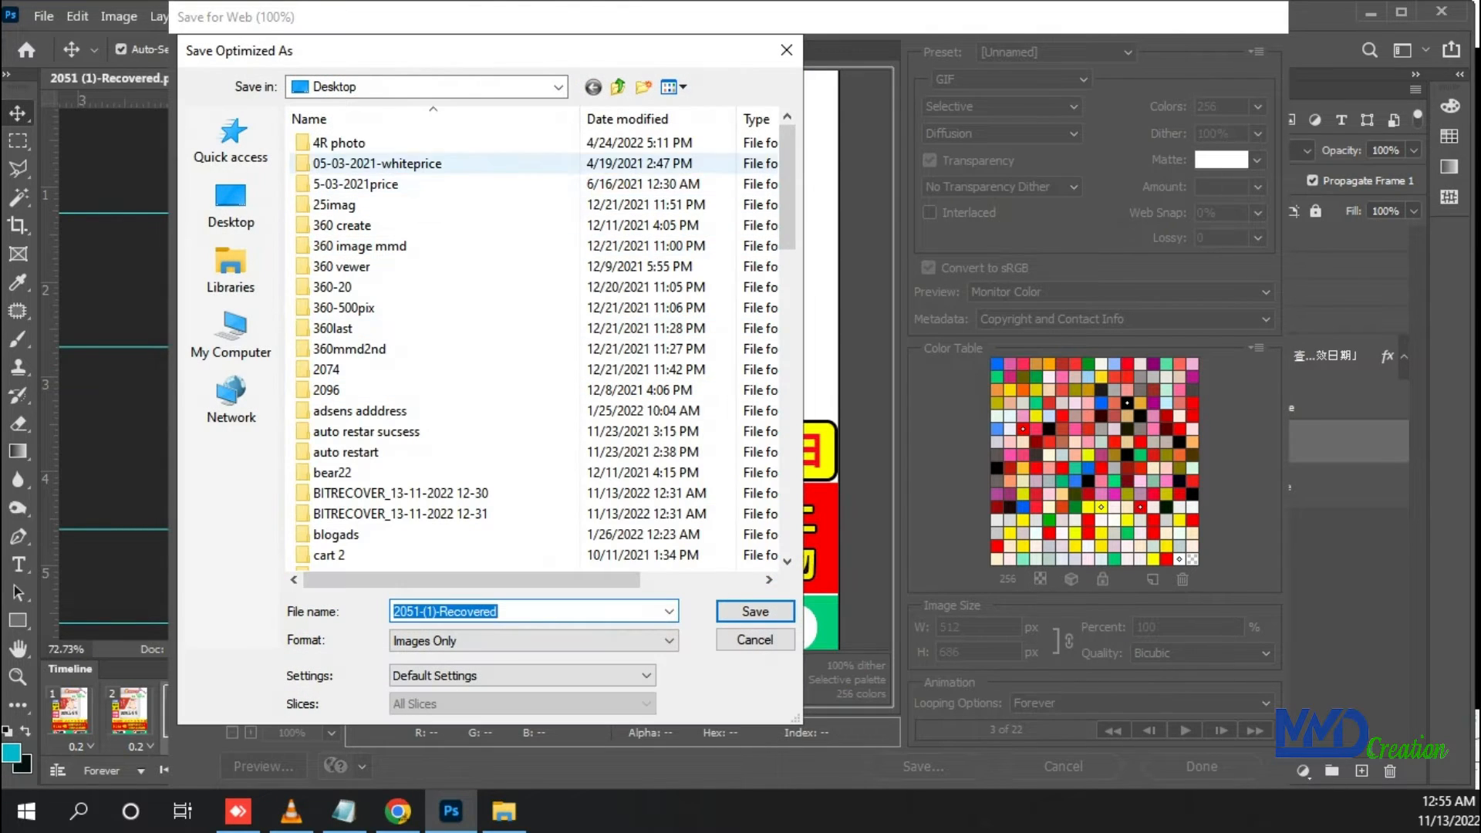
Browse to New Volume (D:) as the save location and display its folders in List view
left_click(231, 332)
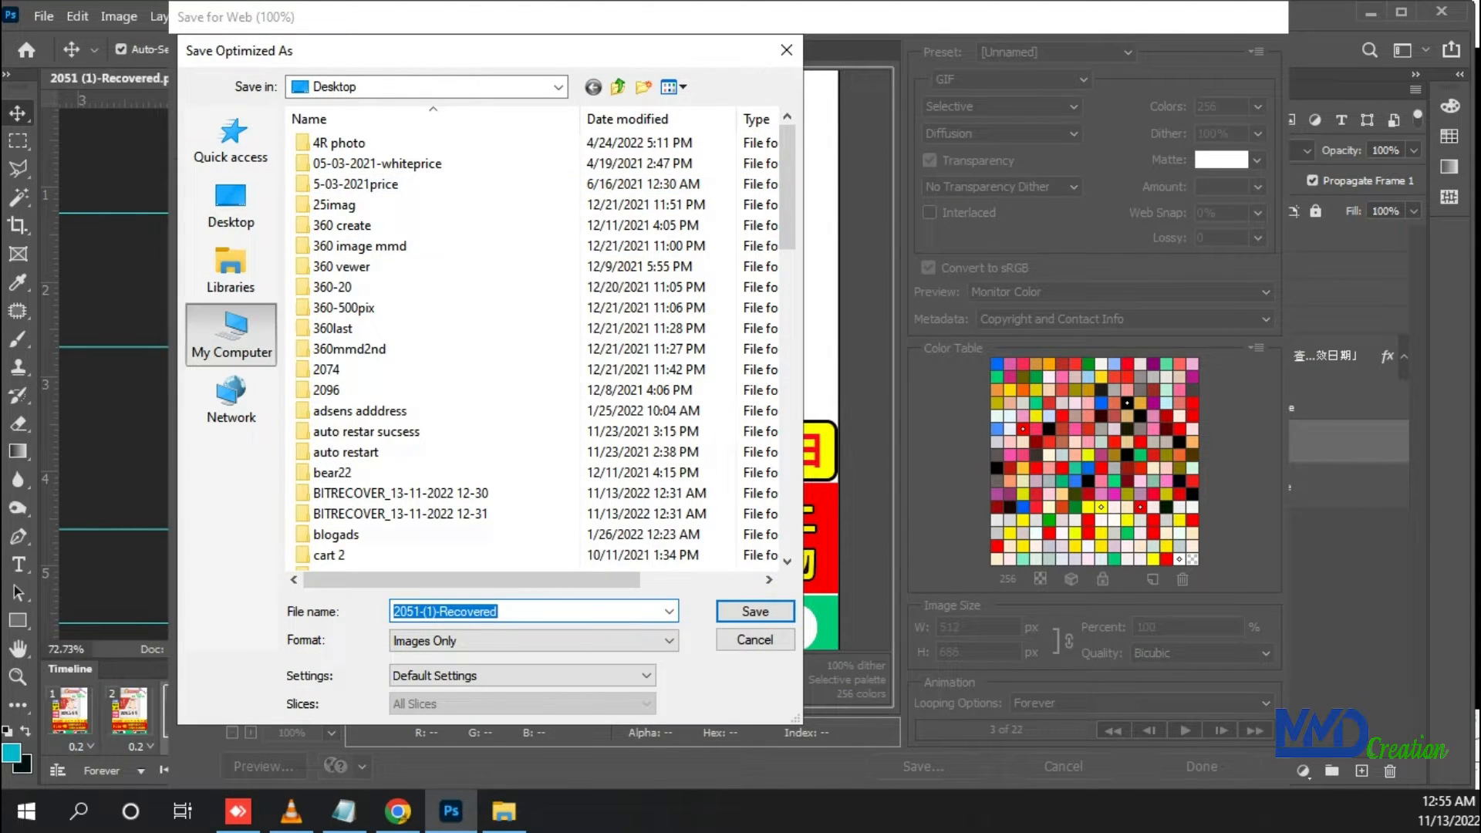
double_click(695, 401)
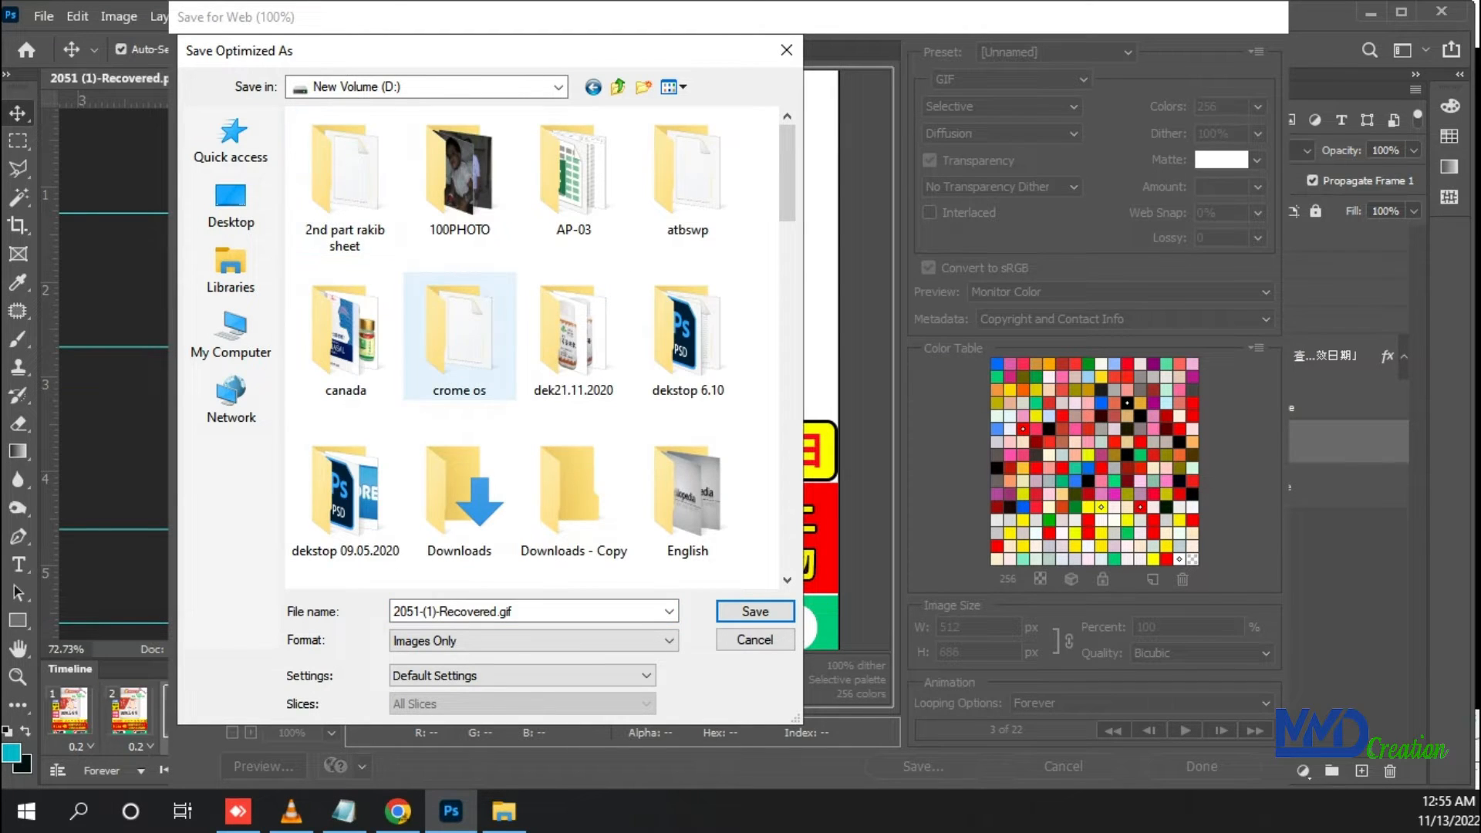
scroll(459, 324, "down", 10)
scroll(459, 324, "down", 5)
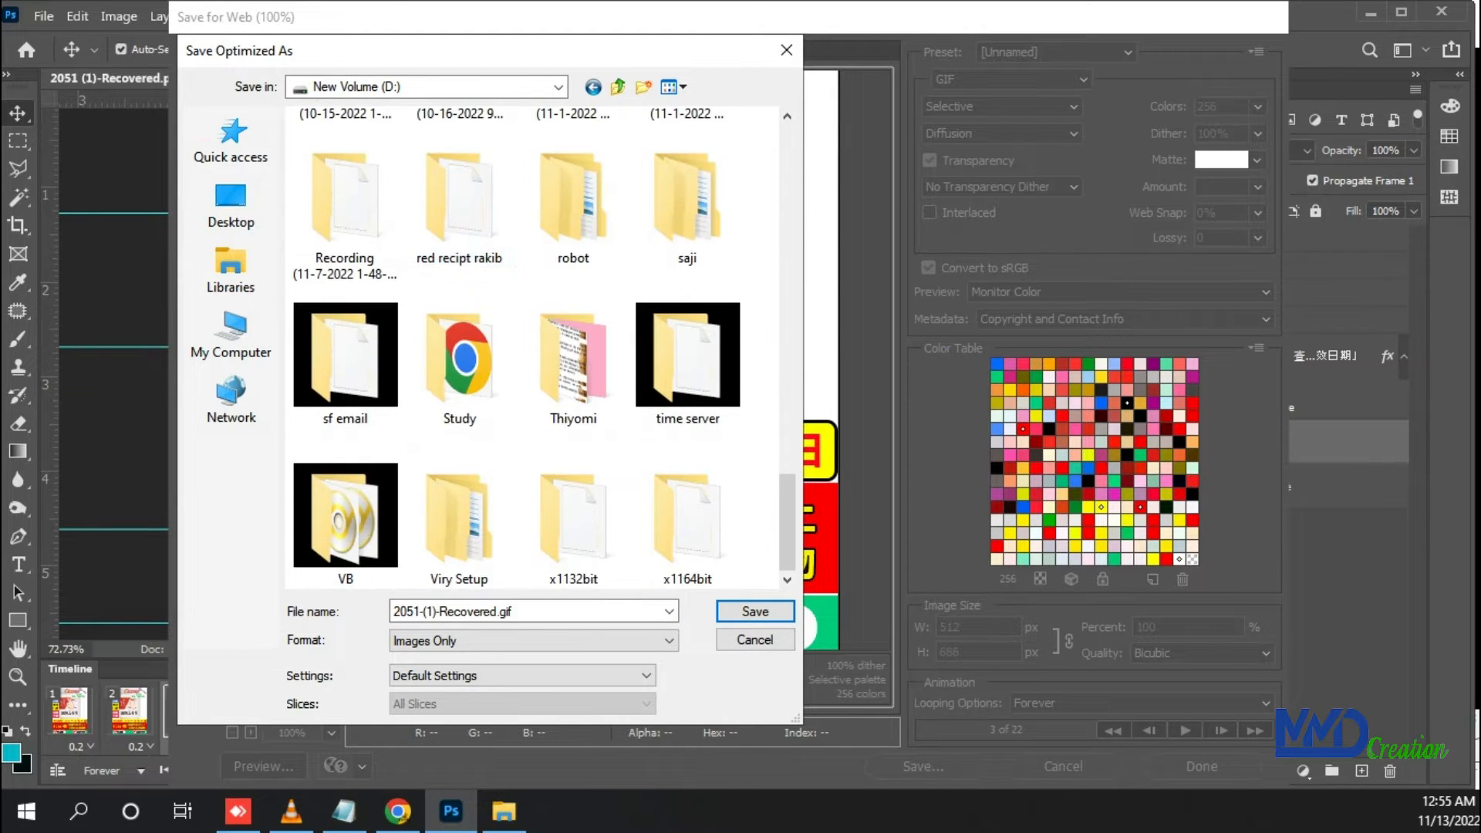
scroll(460, 324, "up", 15)
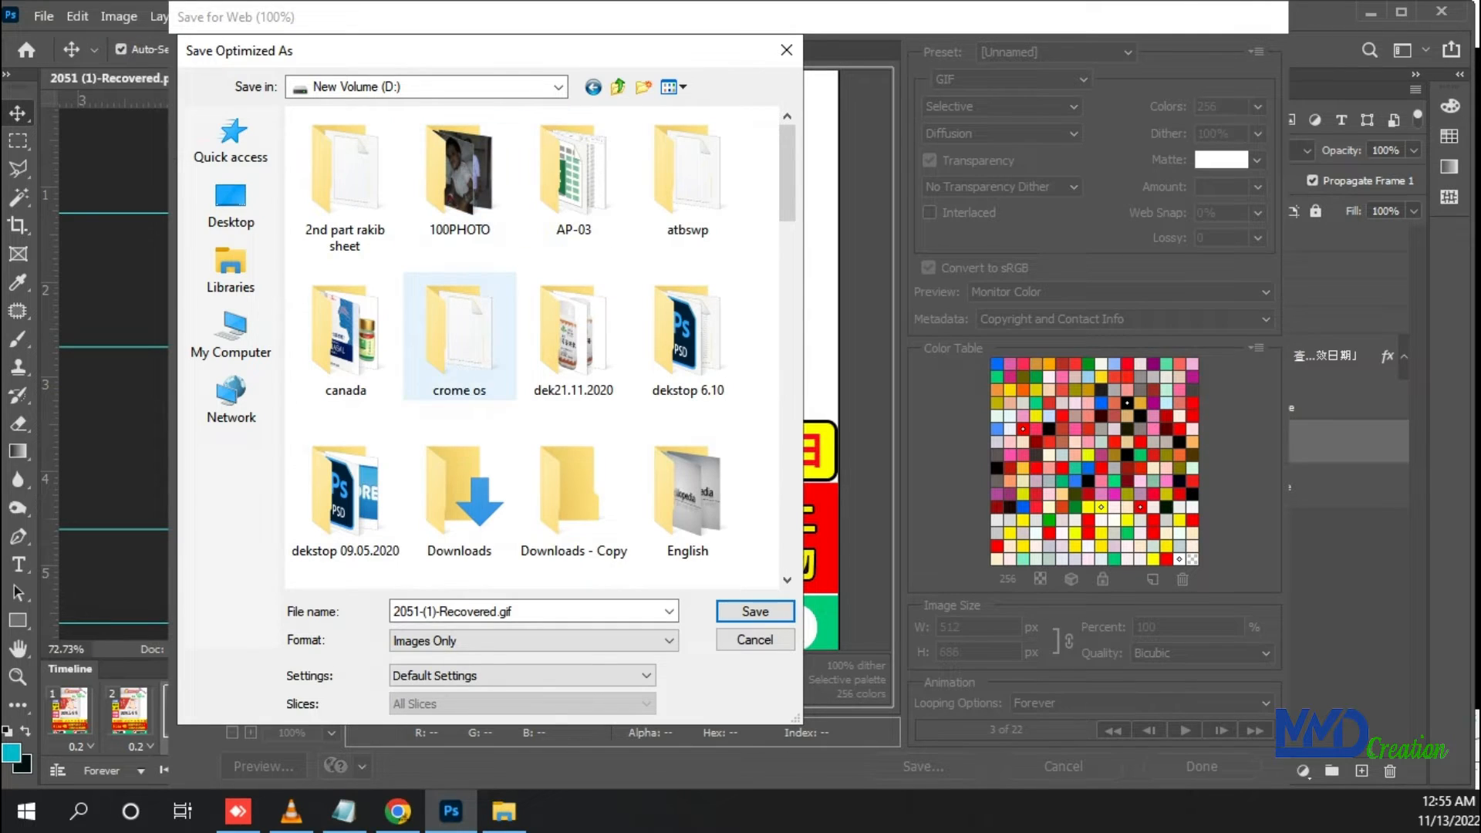
scroll(459, 336, "down", 2)
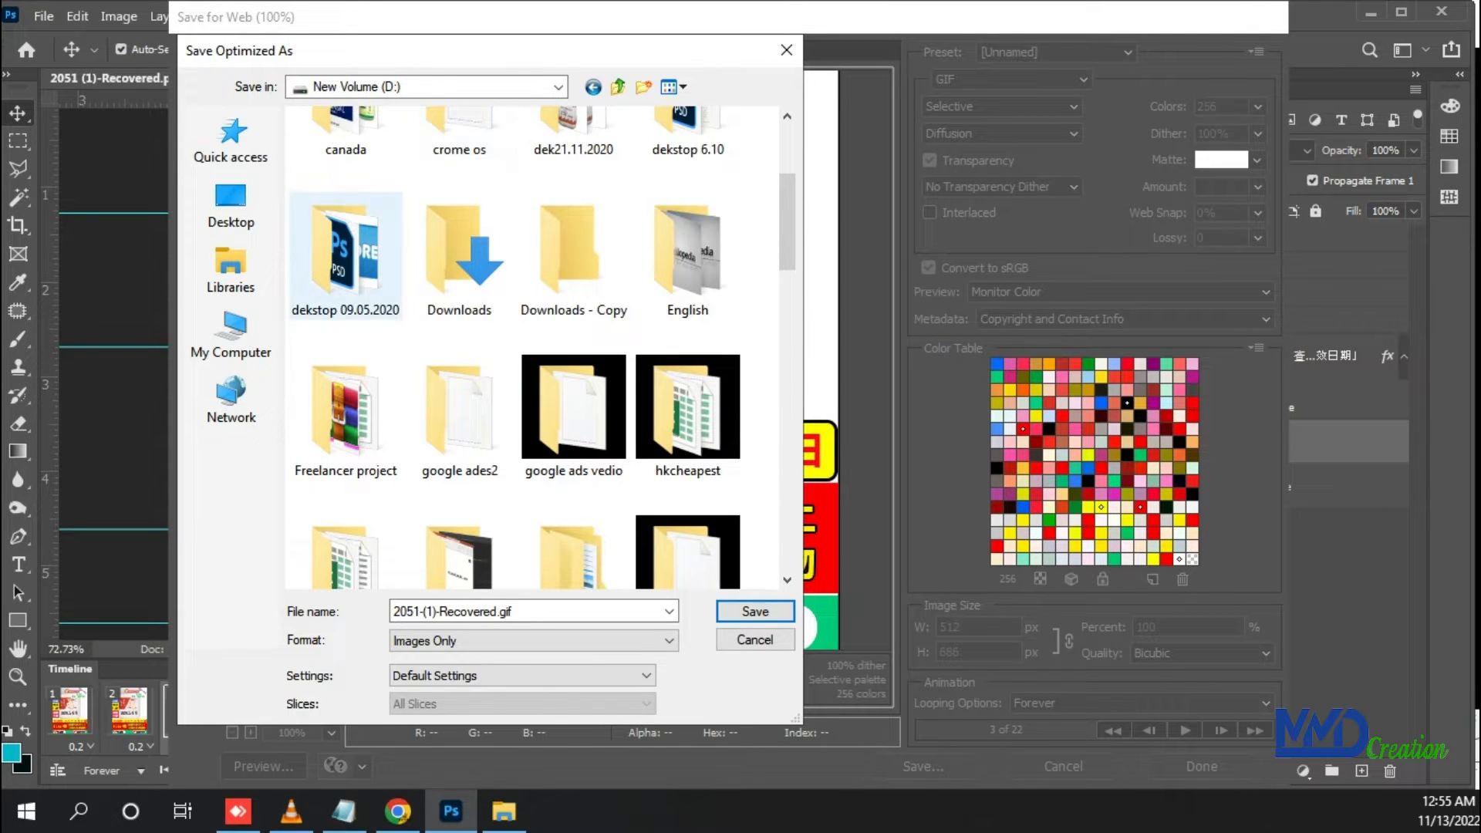
scroll(574, 254, "down", 3)
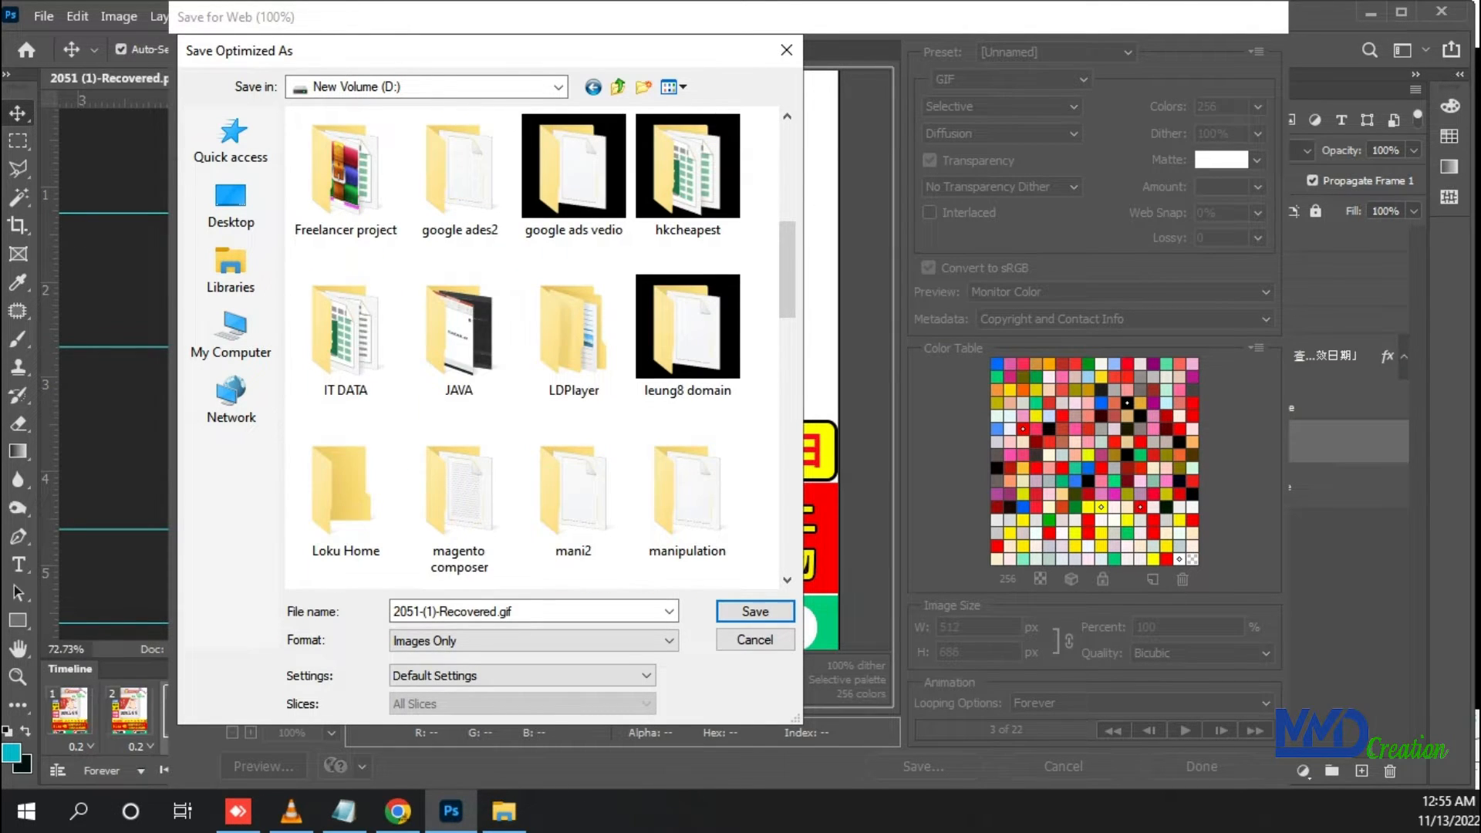
scroll(517, 348, "down", 15)
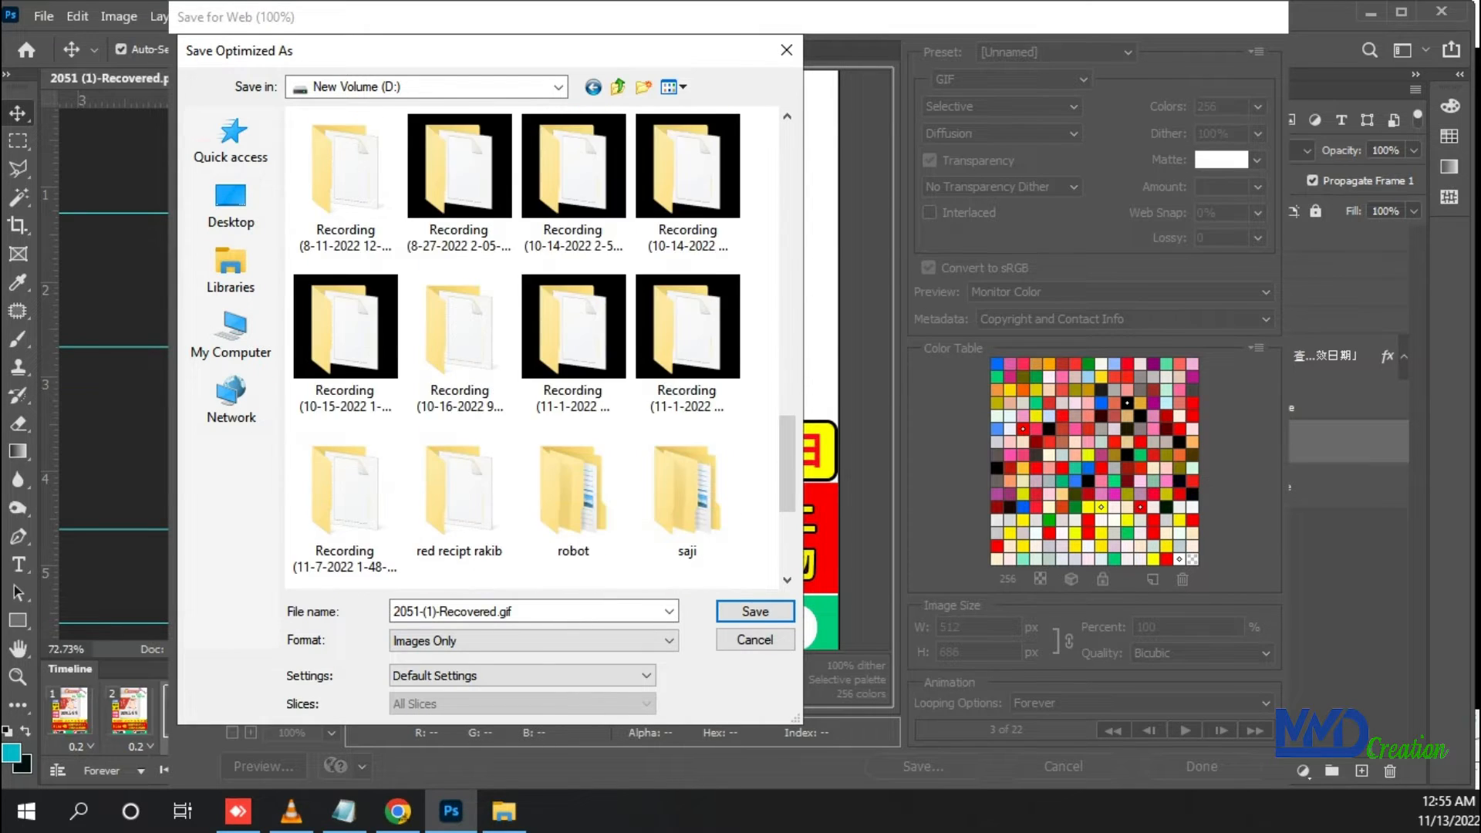
scroll(541, 347, "down", 1)
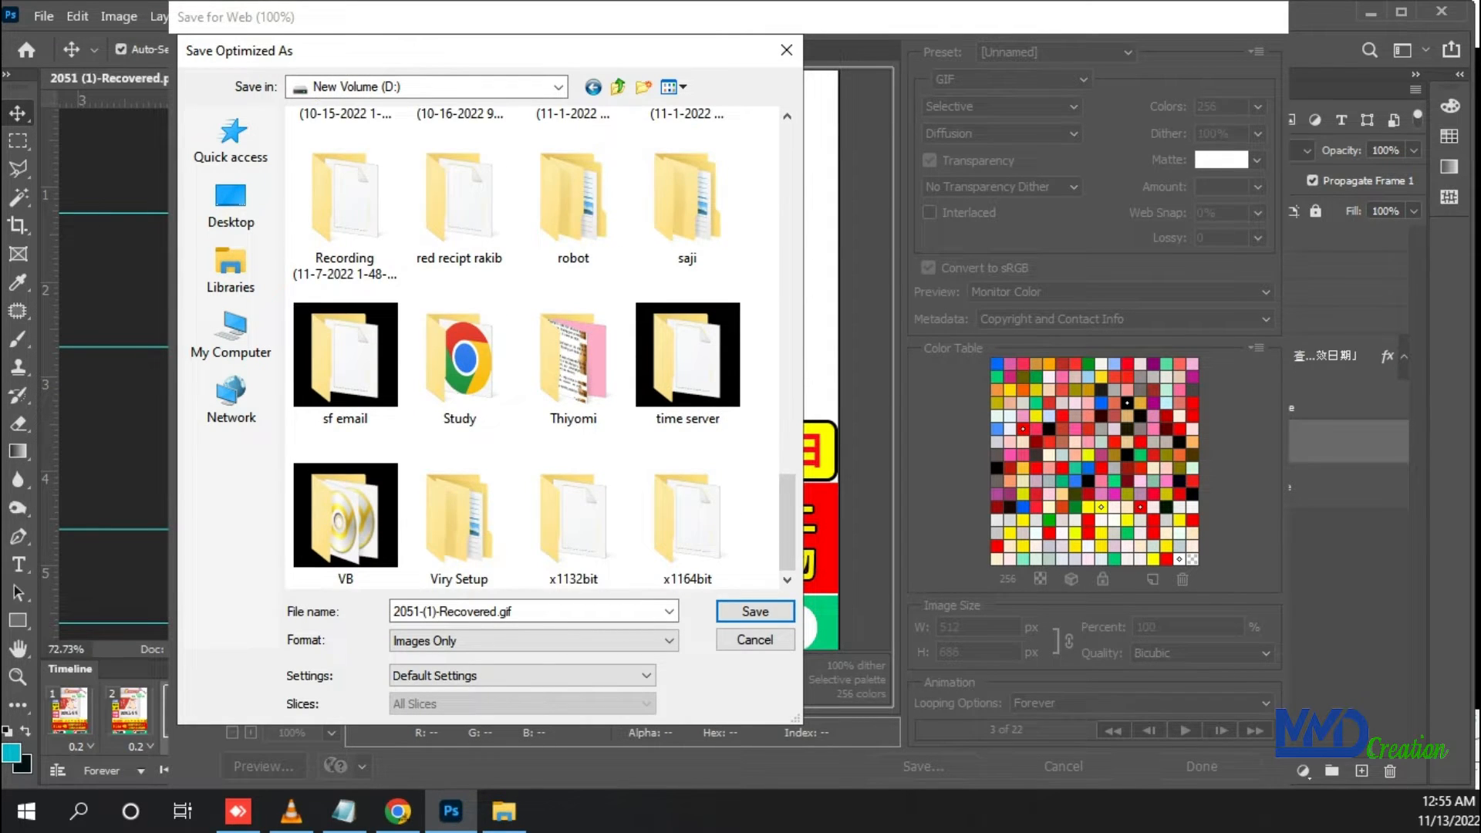
scroll(517, 347, "up", 5)
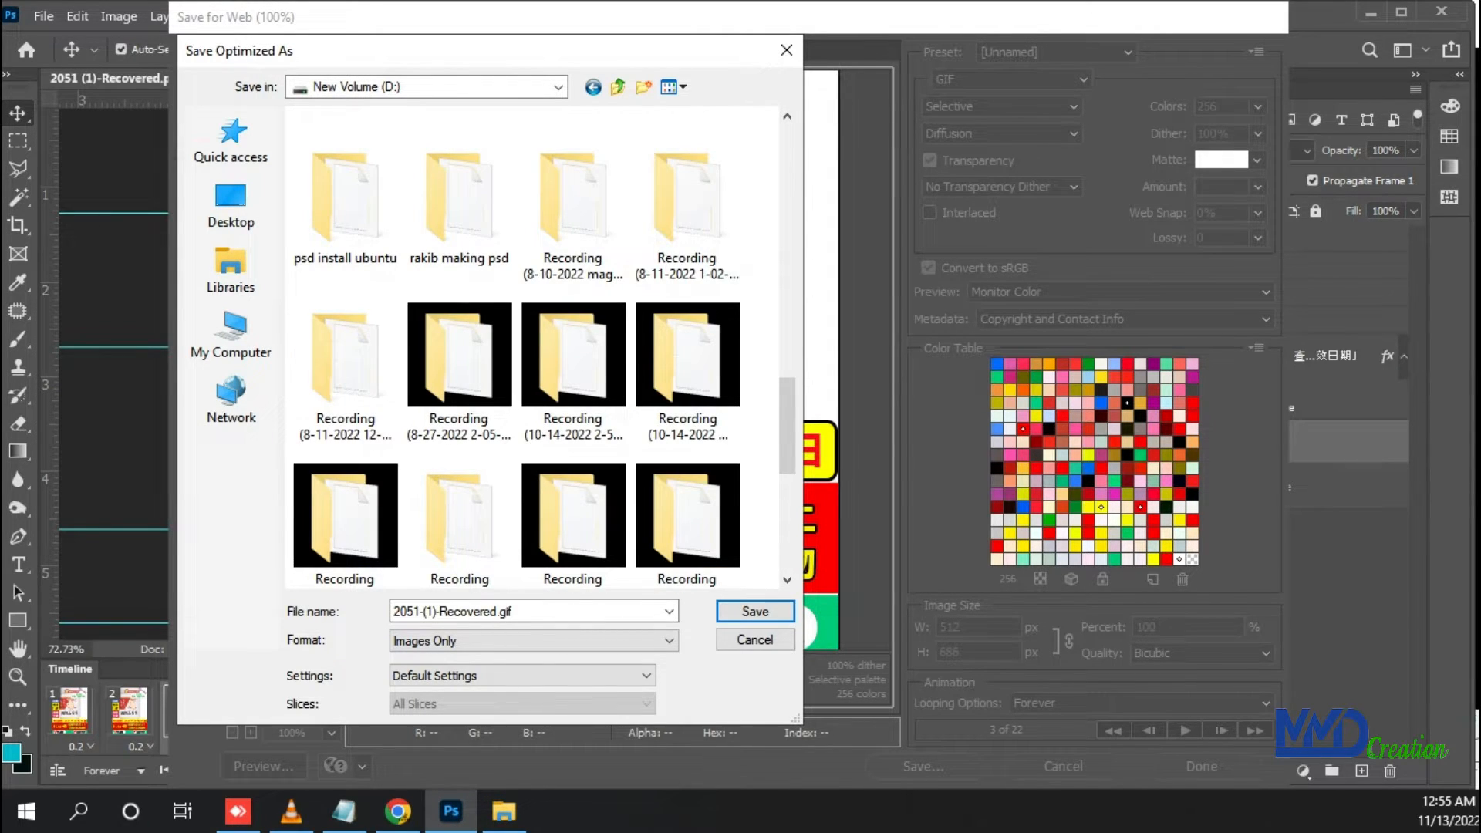
scroll(532, 347, "up", 4)
scroll(573, 204, "up", 5)
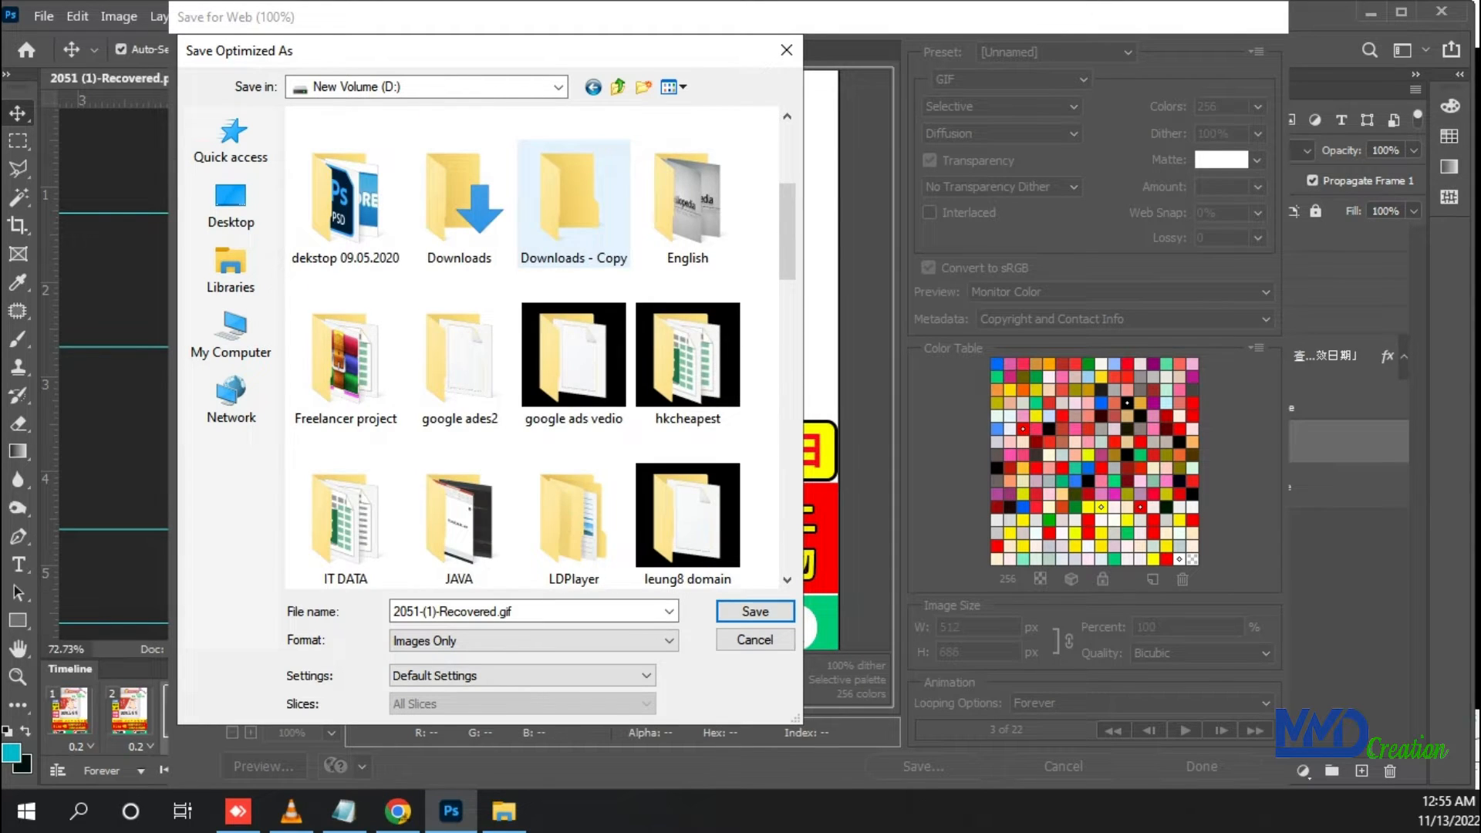
scroll(573, 204, "up", 3)
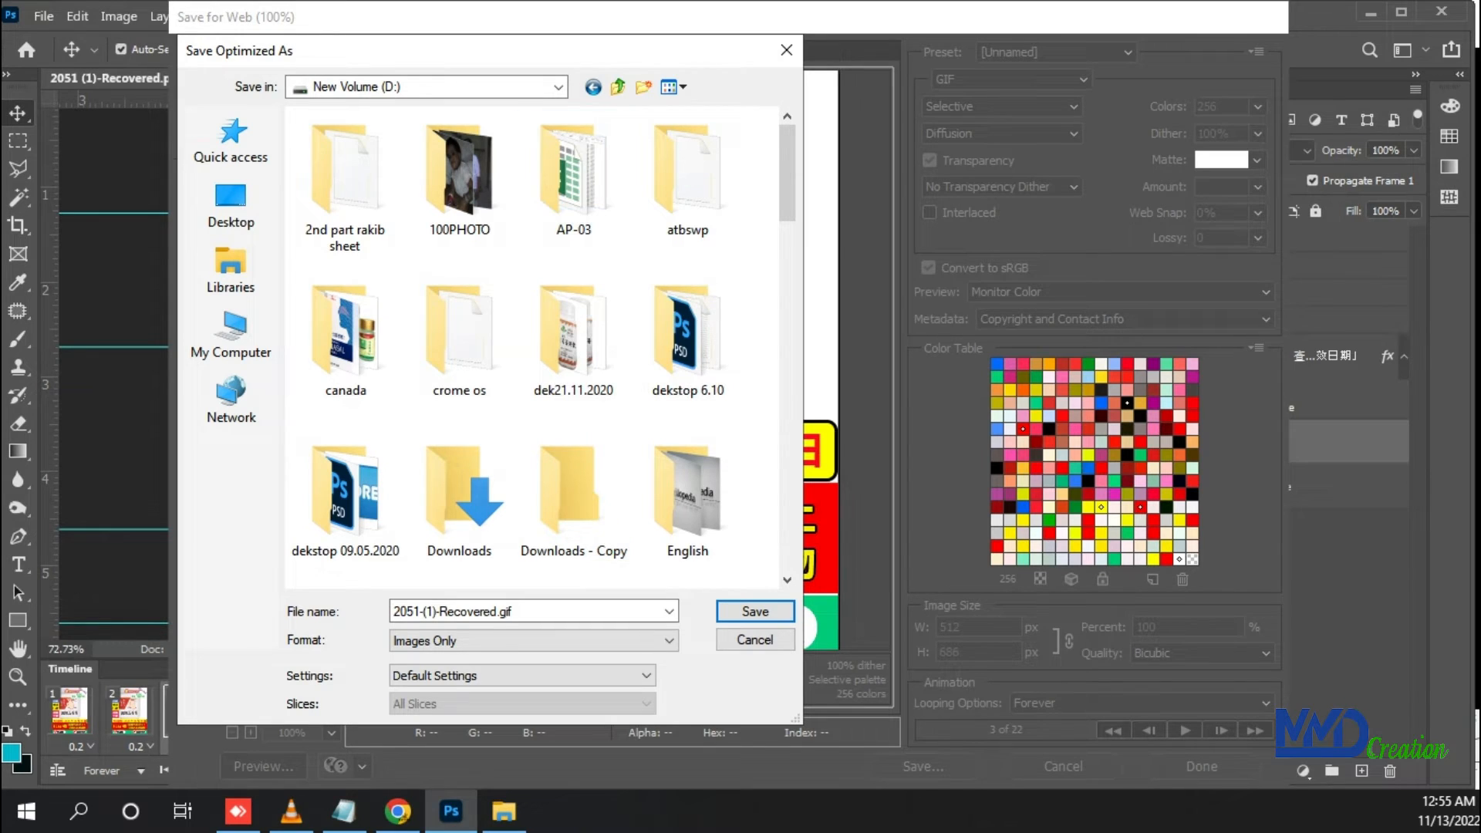
left_click(679, 87)
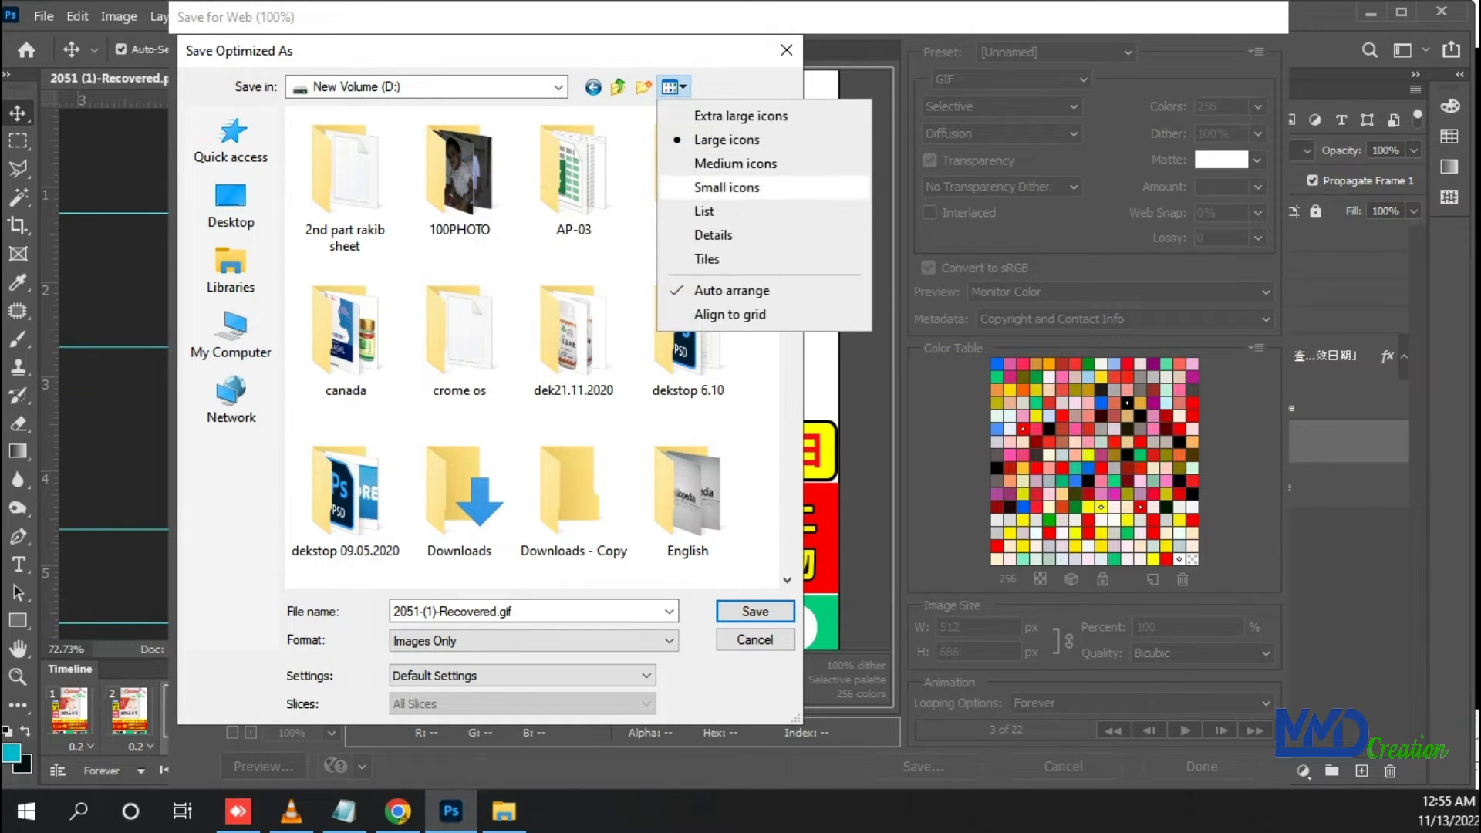
left_click(706, 211)
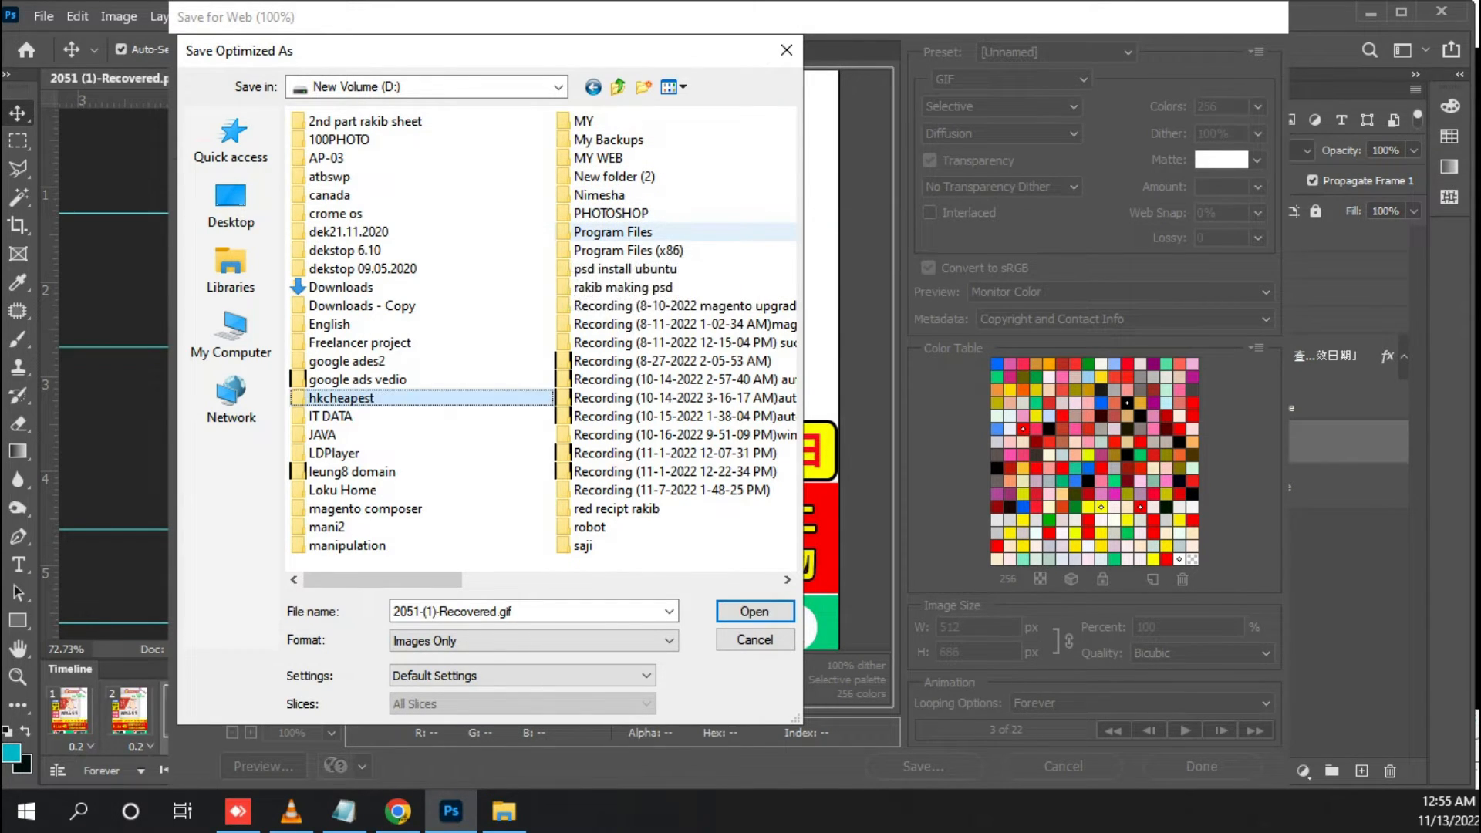
Save the optimized GIF inside hkcheapest > All first gallery PSD > fuly test with GIF and stop recording the action
double_click(341, 398)
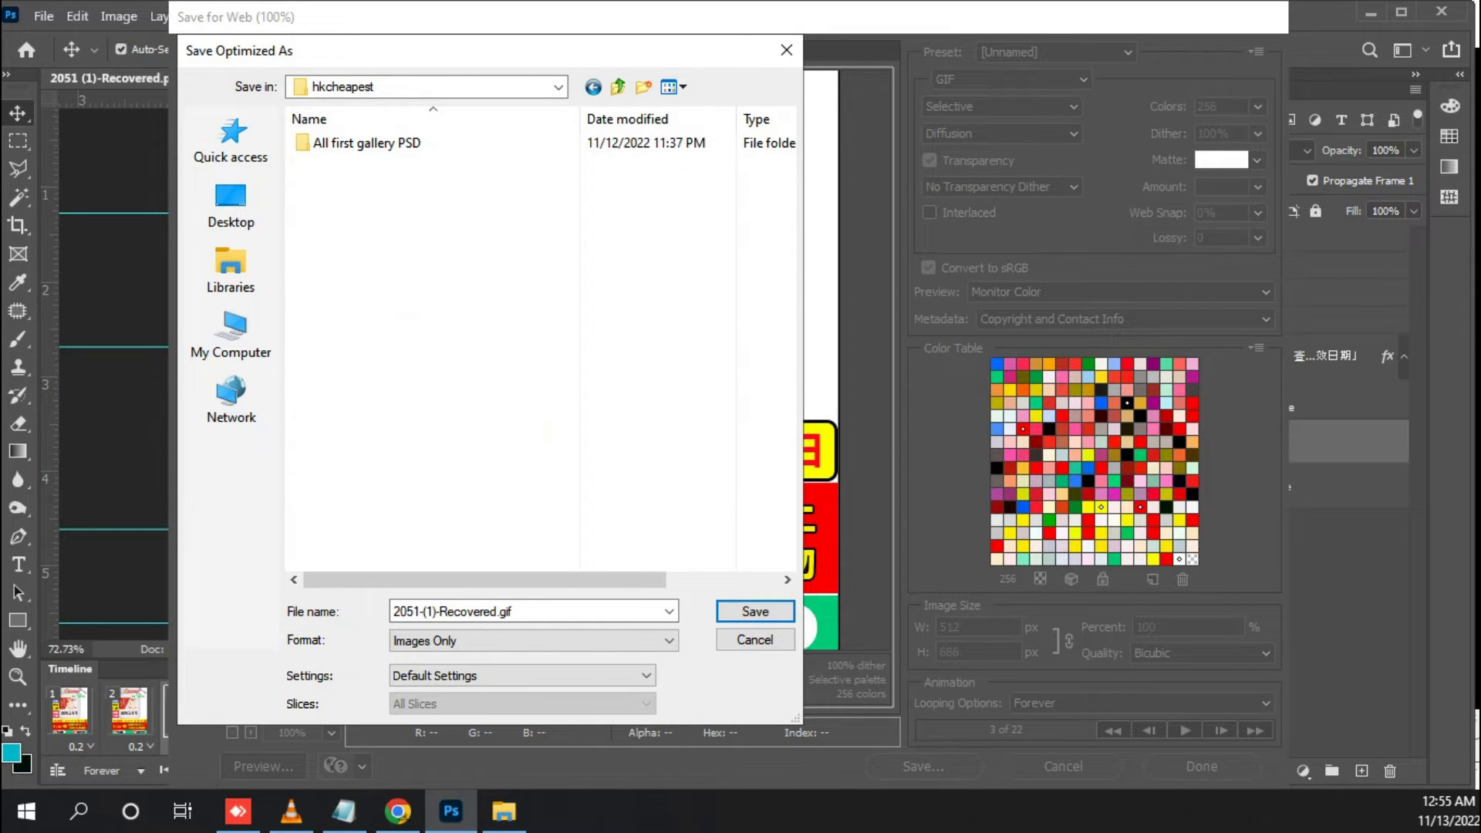
double_click(367, 142)
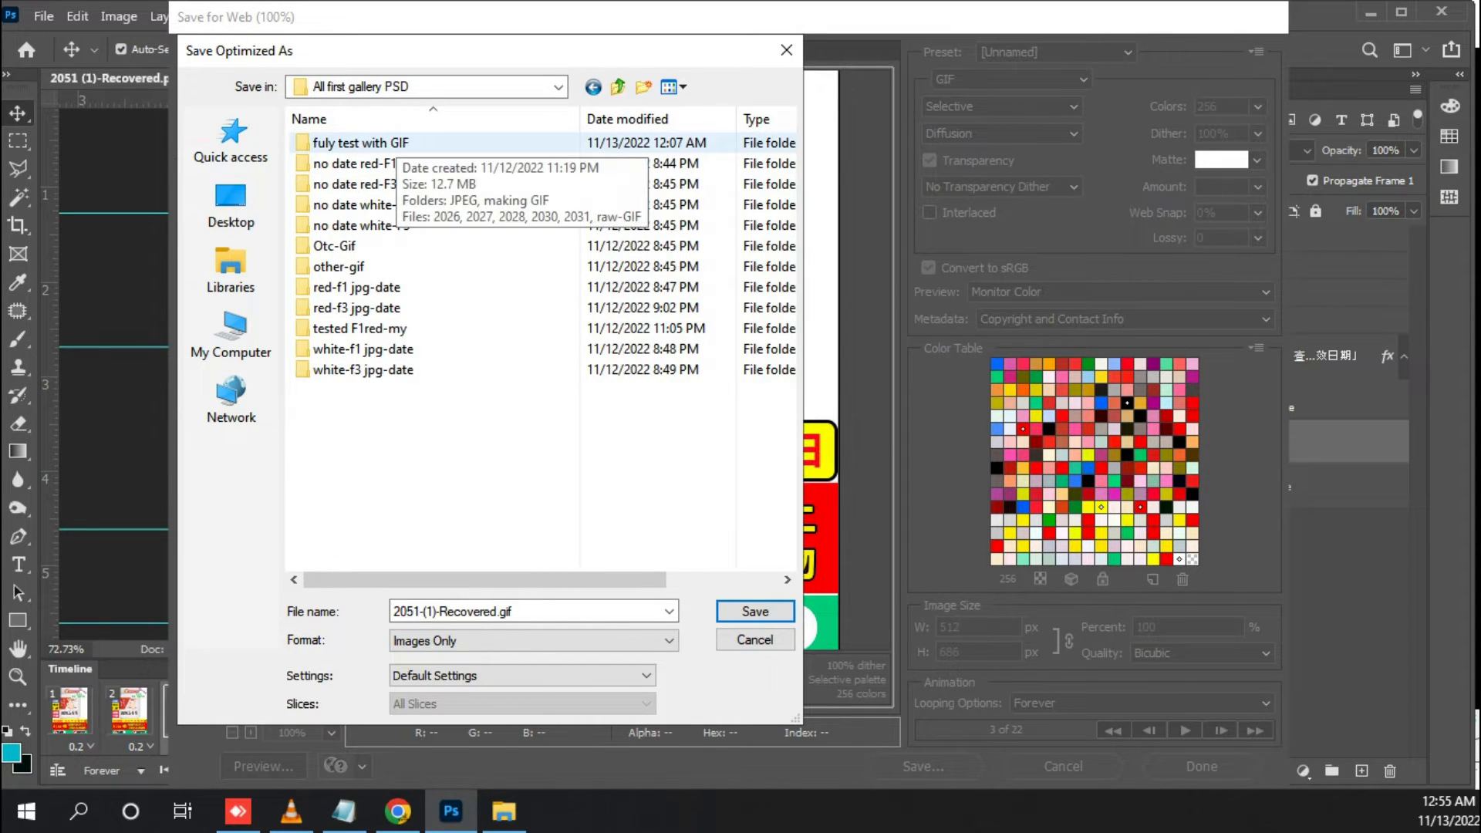
double_click(392, 144)
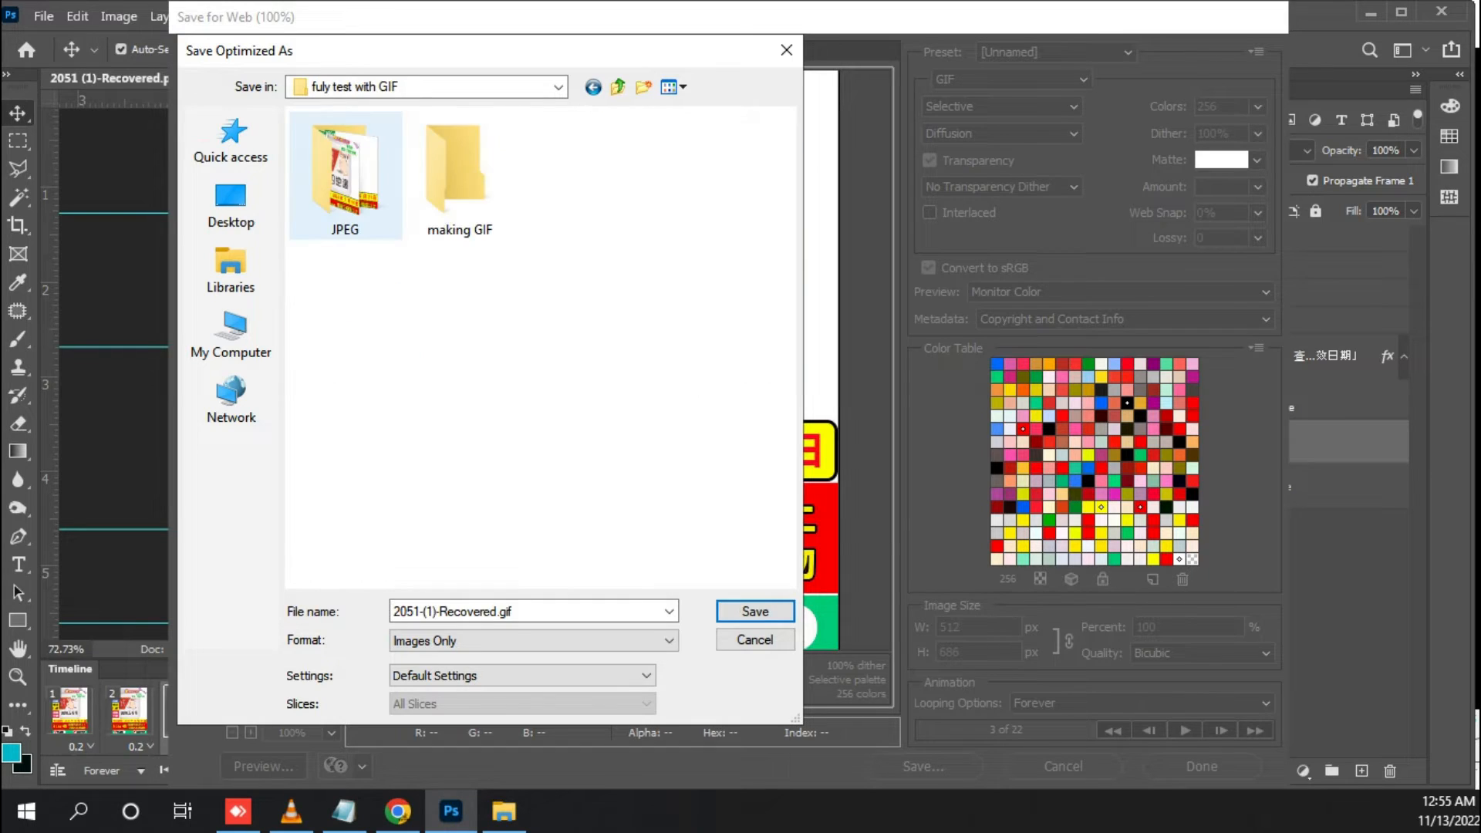
left_click(457, 176)
left_click(755, 640)
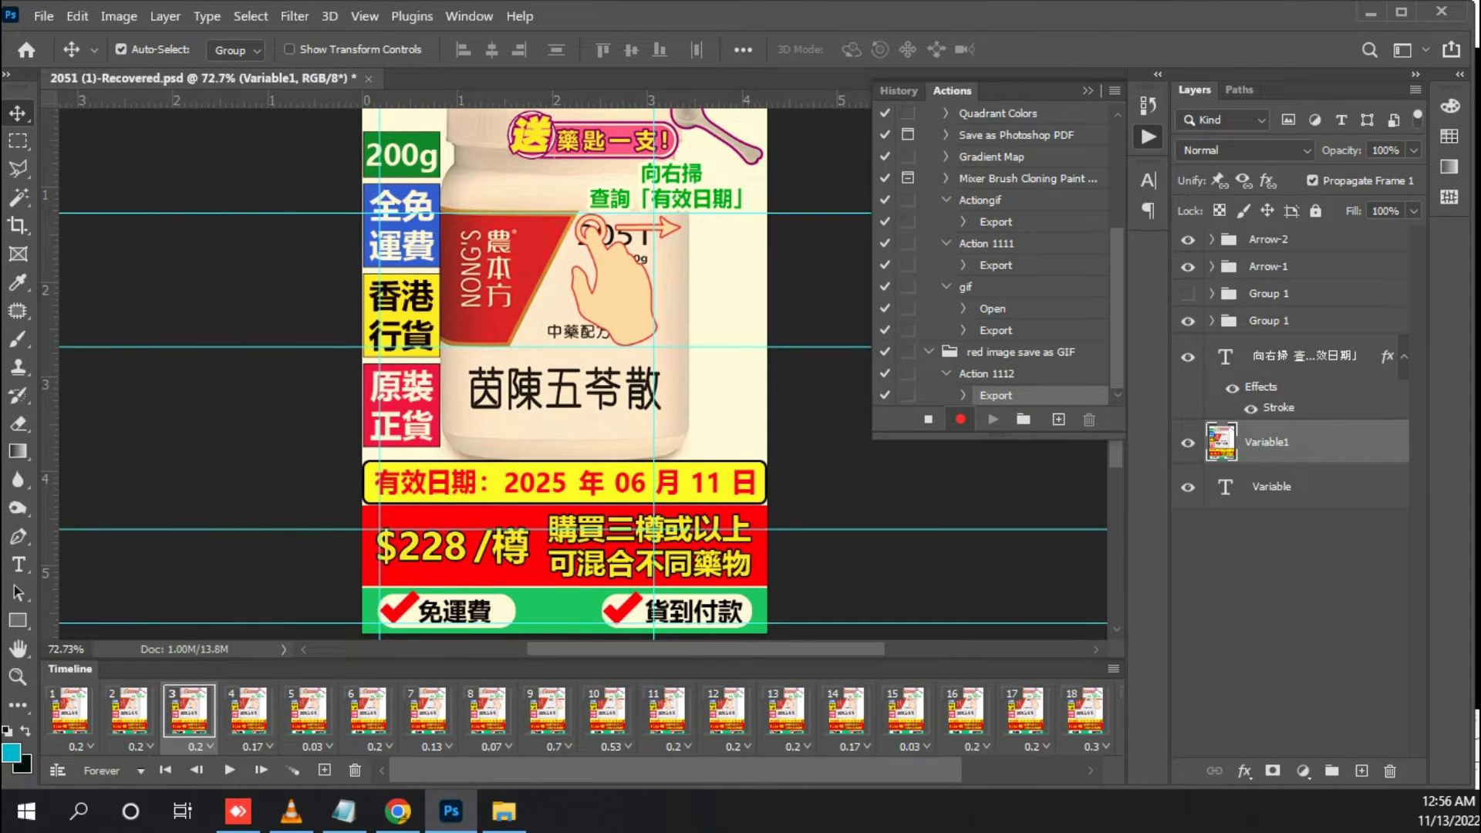
left_click(929, 419)
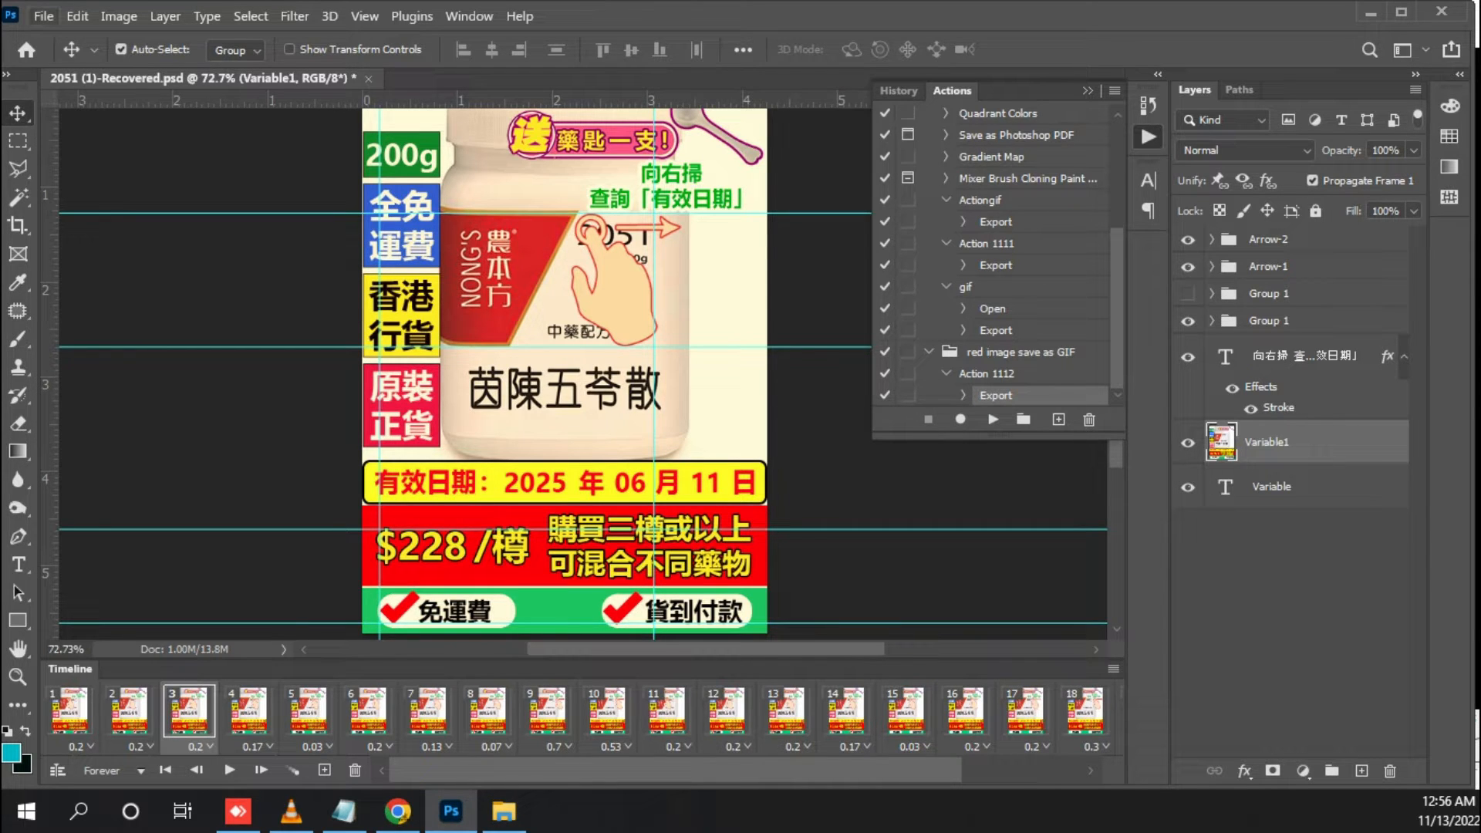
Open the Batch automation and choose the "red image save as GIF" set with Action 1112 to play
left_click(44, 16)
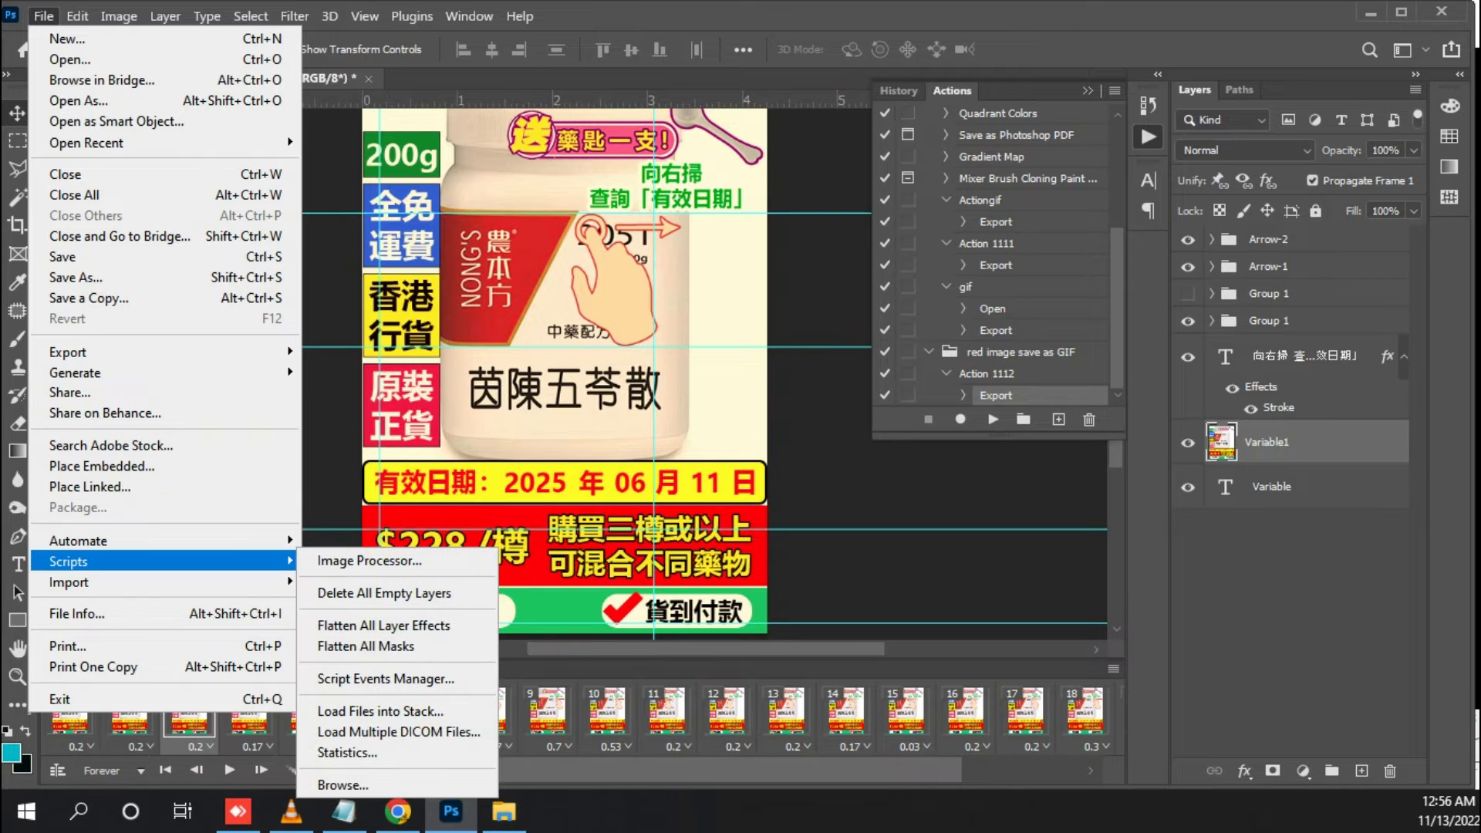
mouse_move(115, 541)
left_click(339, 540)
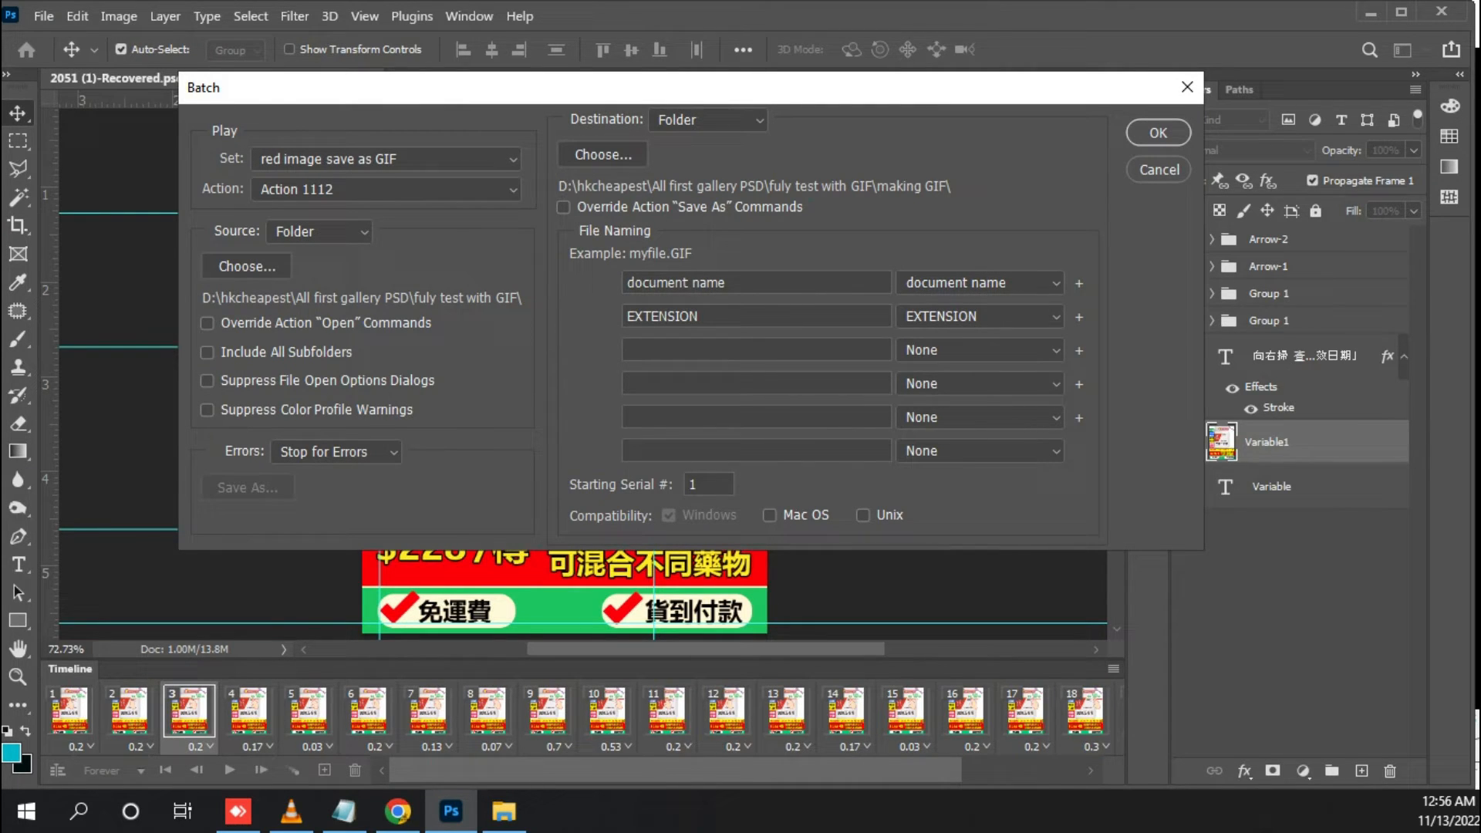
left_click(386, 159)
left_click(385, 198)
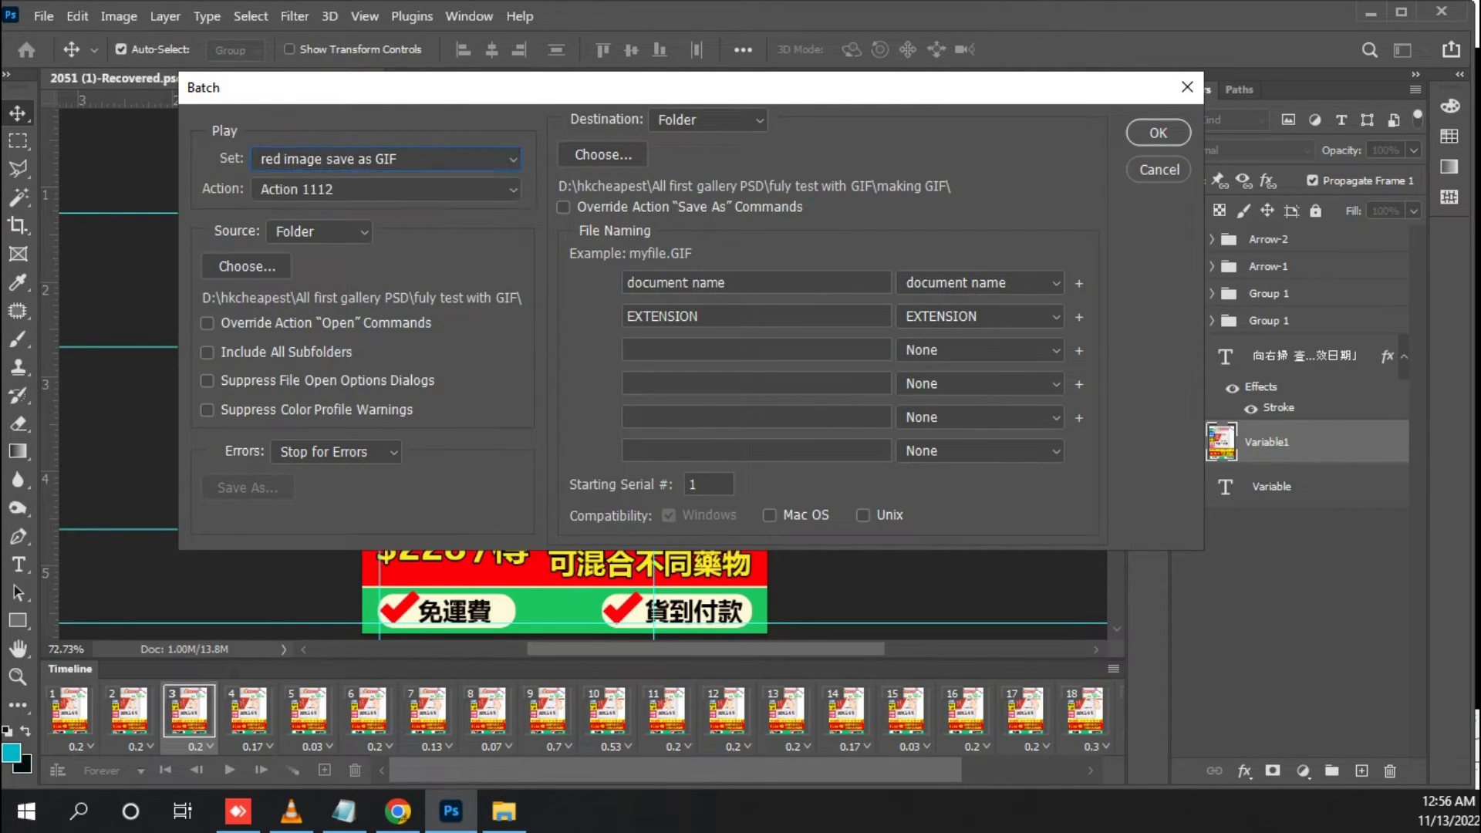
left_click(386, 190)
left_click(386, 208)
Set the batch source folder to hkcheapest > All first gallery PSD > fuly test with GIF
left_click(247, 266)
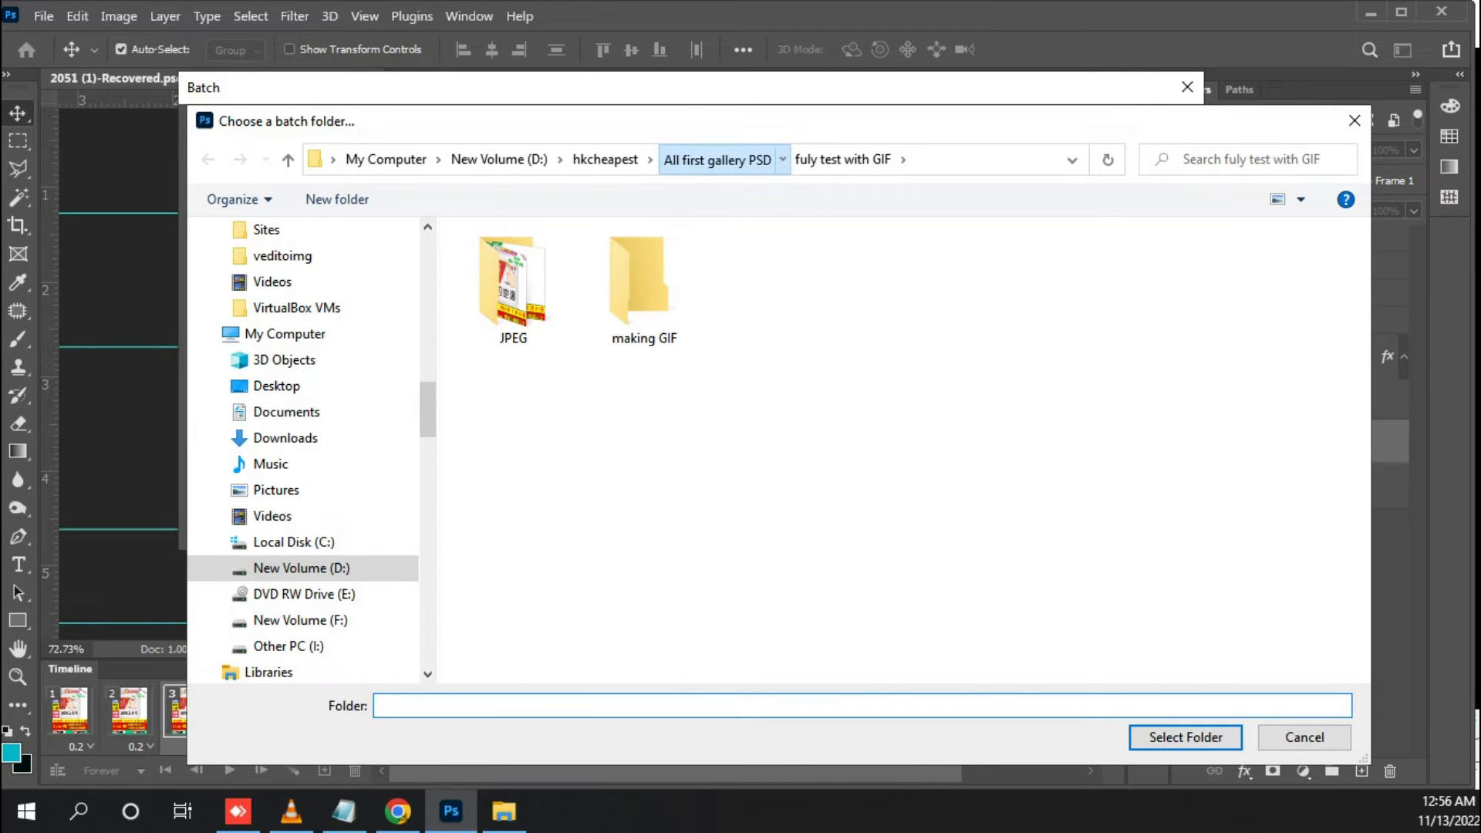
left_click(718, 160)
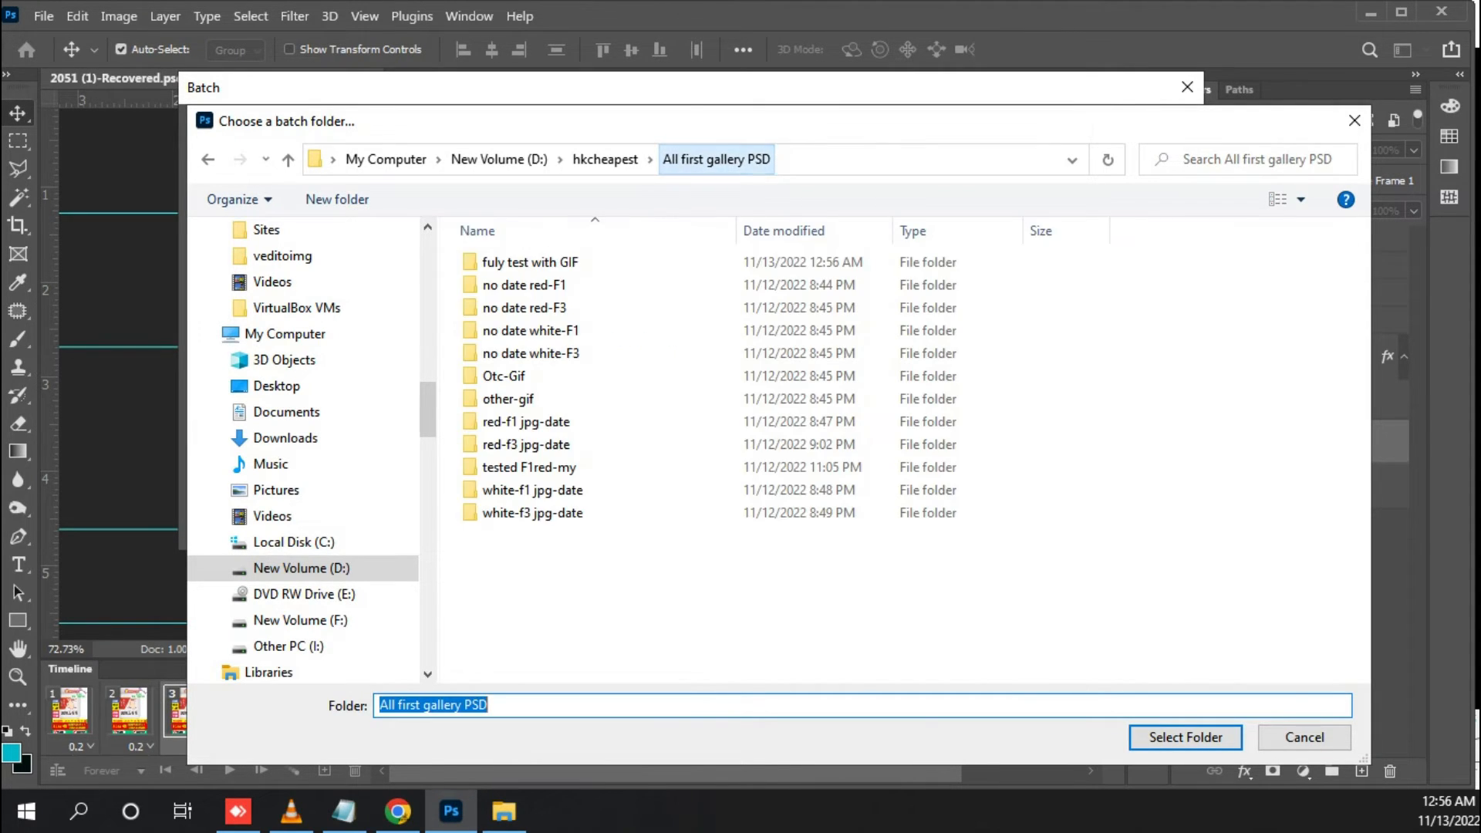
left_click(540, 262)
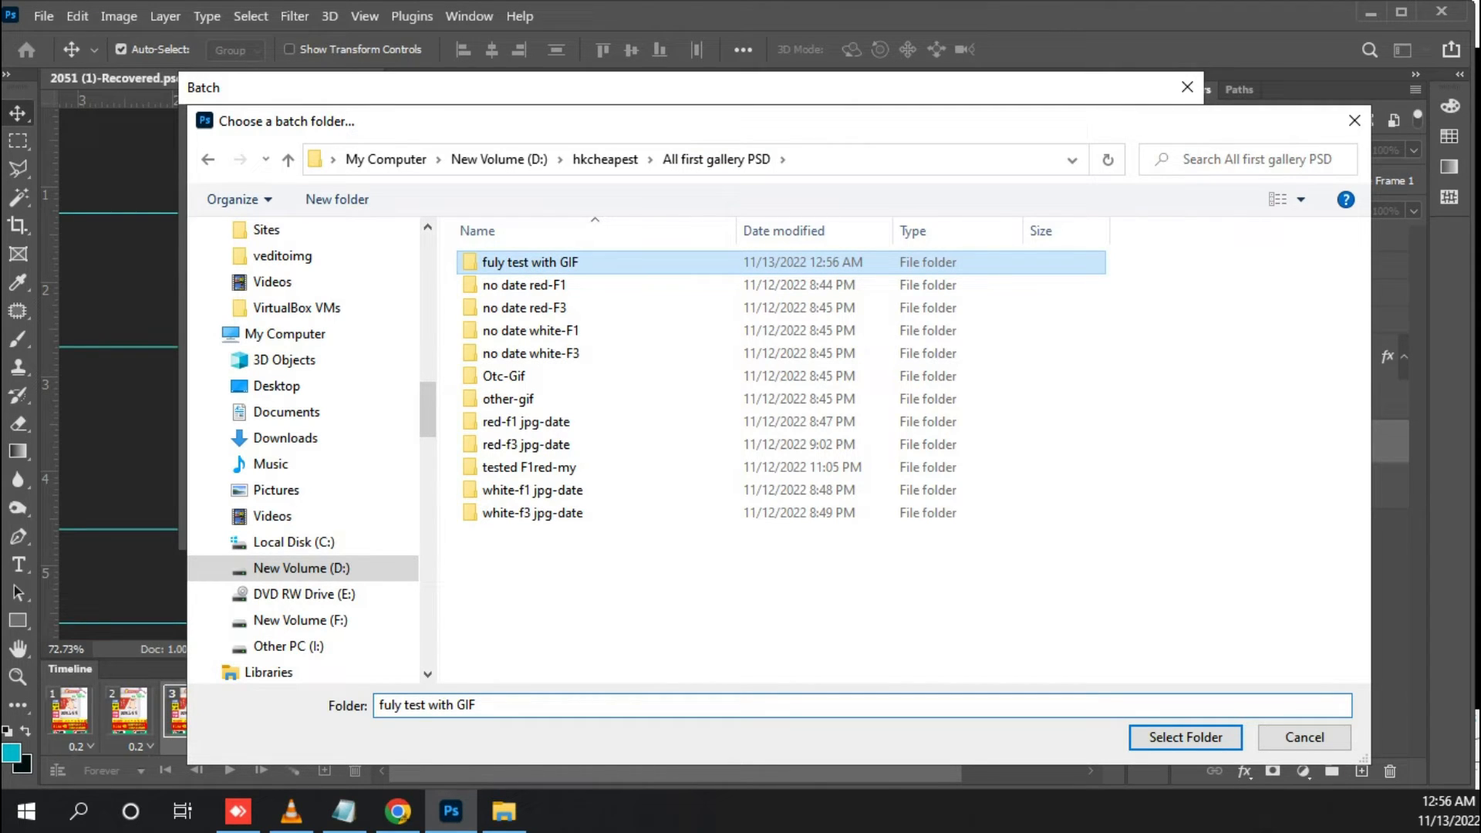
double_click(590, 263)
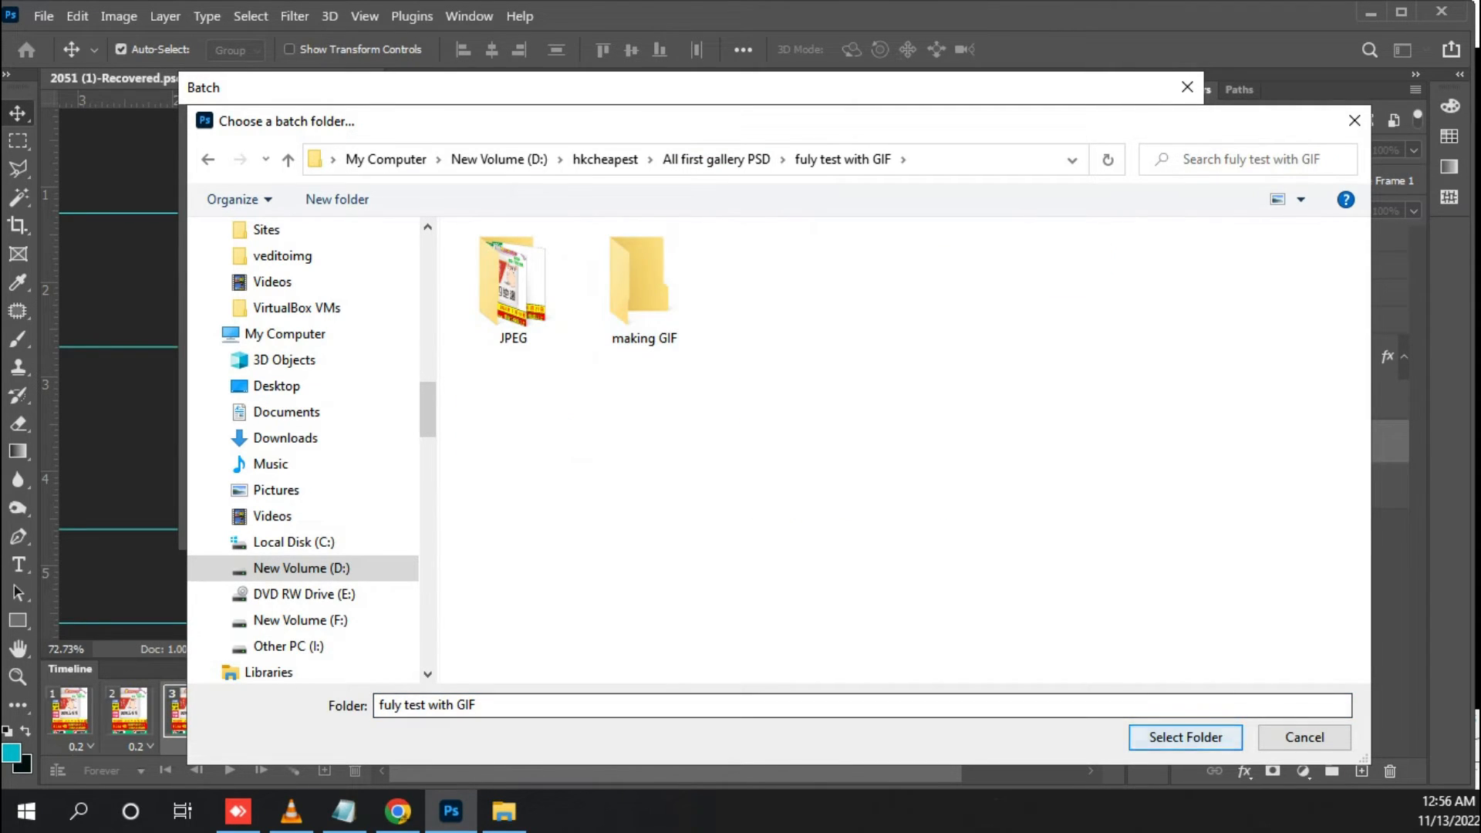
left_click(1186, 738)
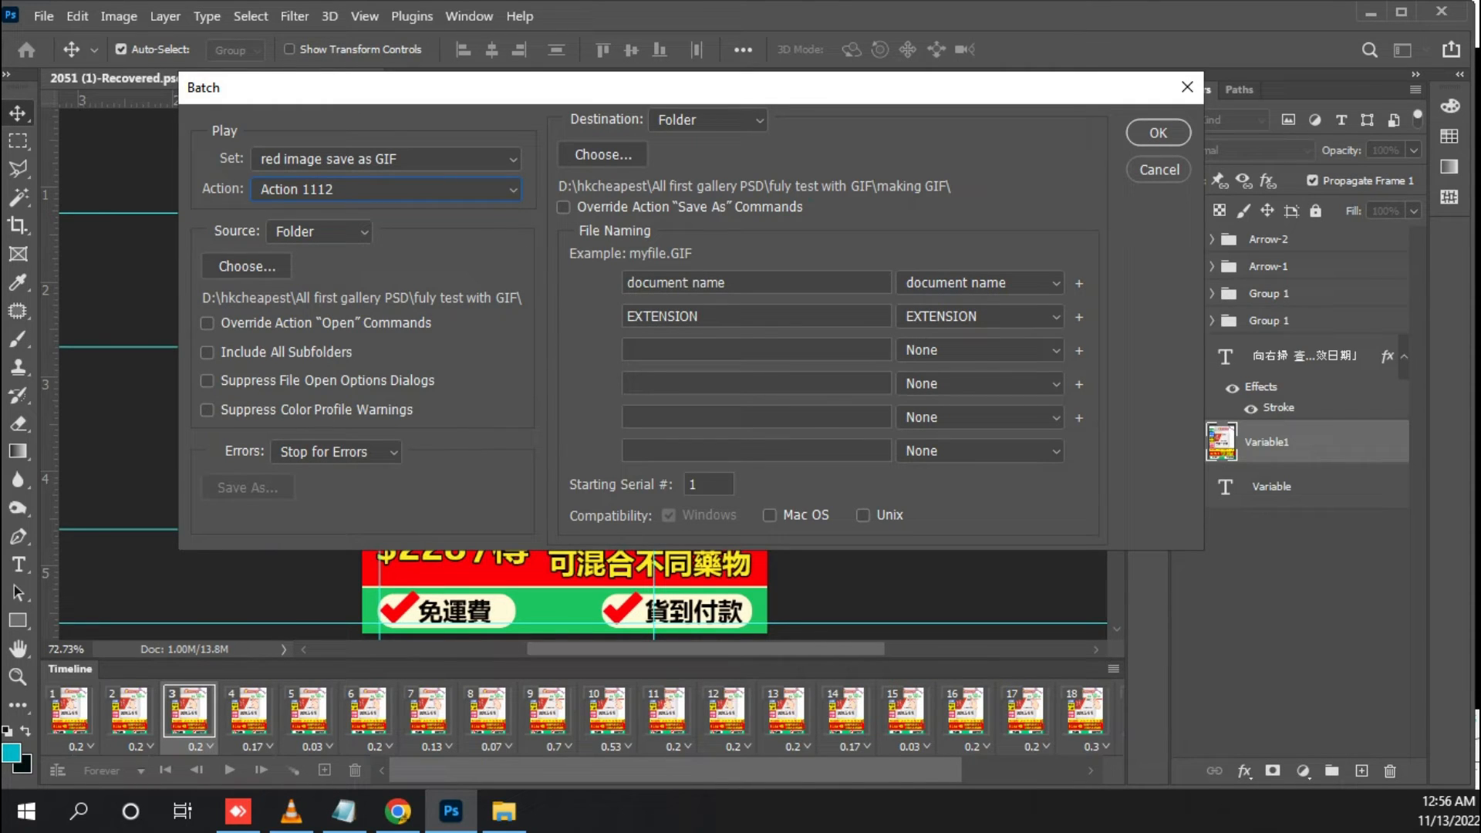
Choose making GIF as the batch destination folder, and switch the destination type to Save and Close
left_click(604, 155)
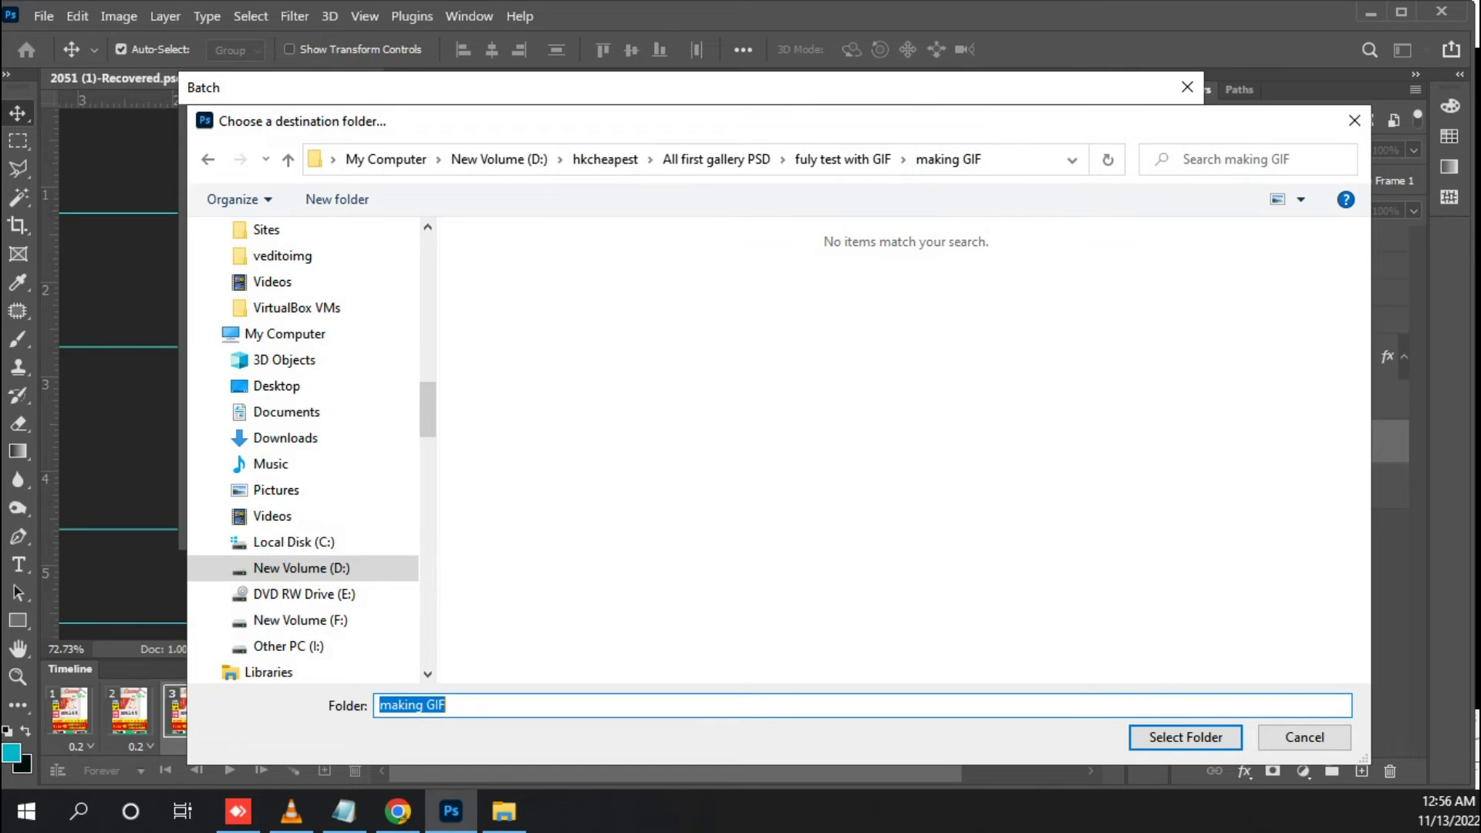
left_click(1186, 737)
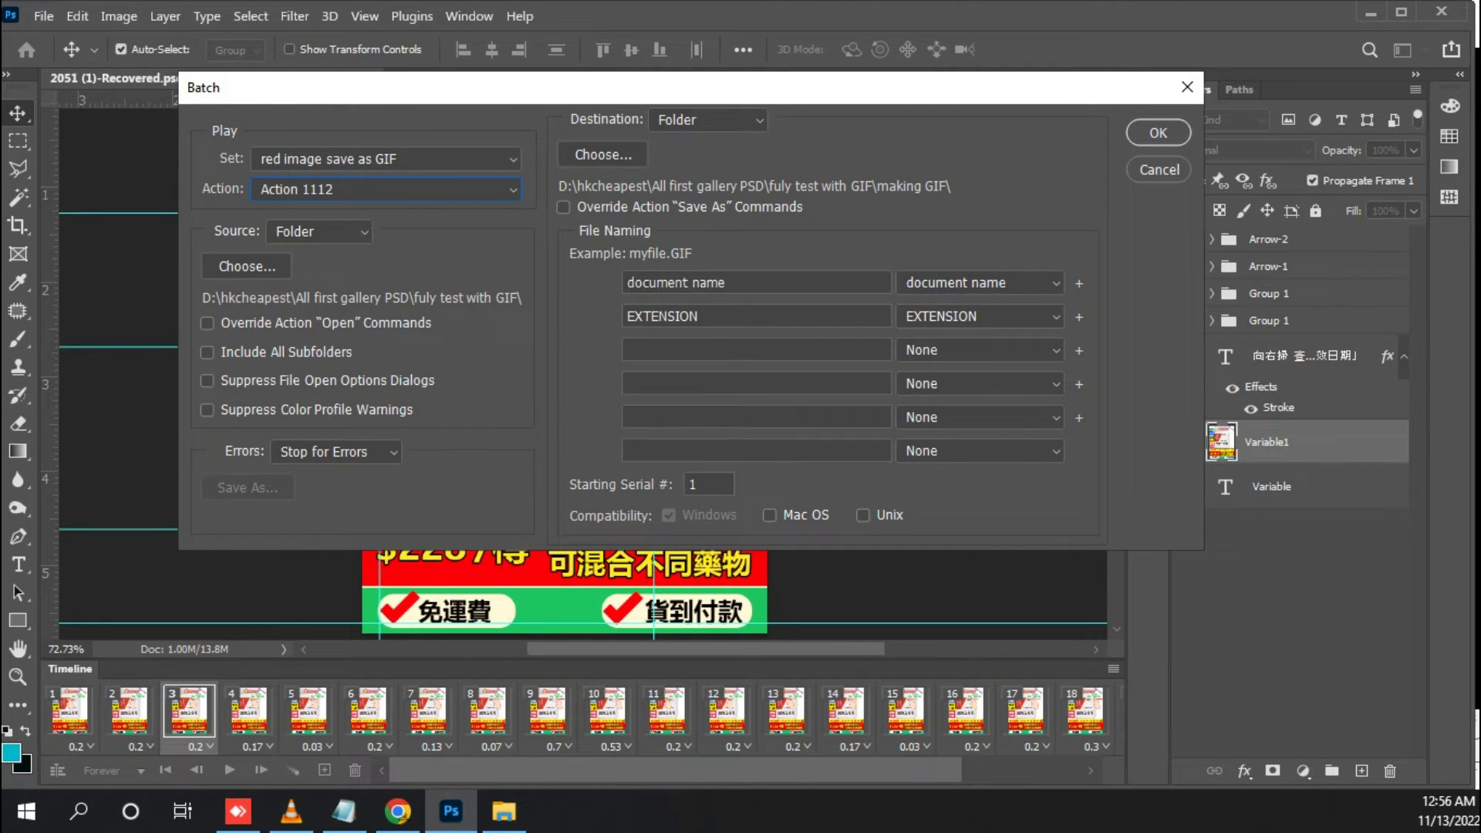
left_click(708, 120)
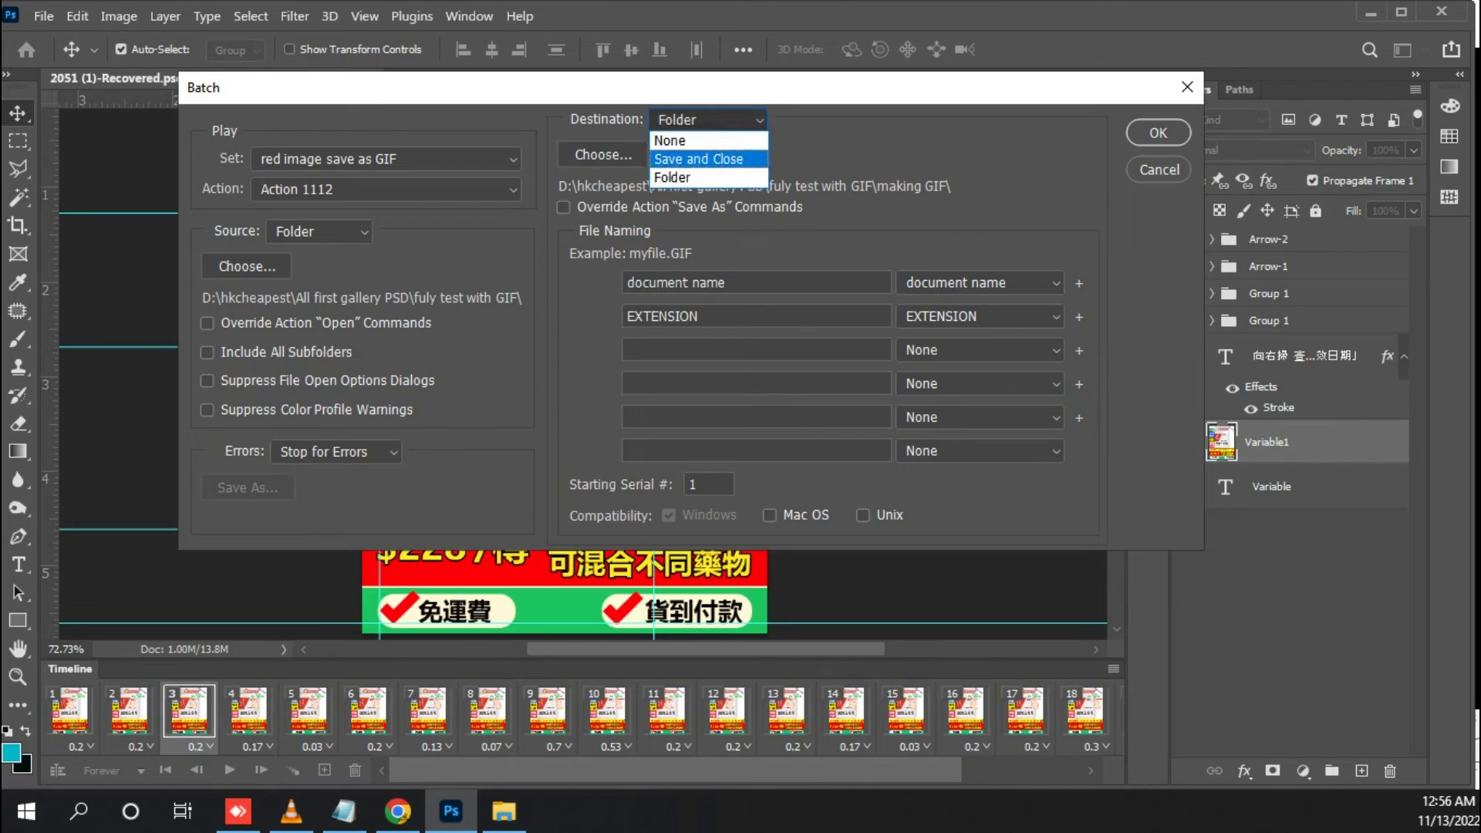
left_click(698, 159)
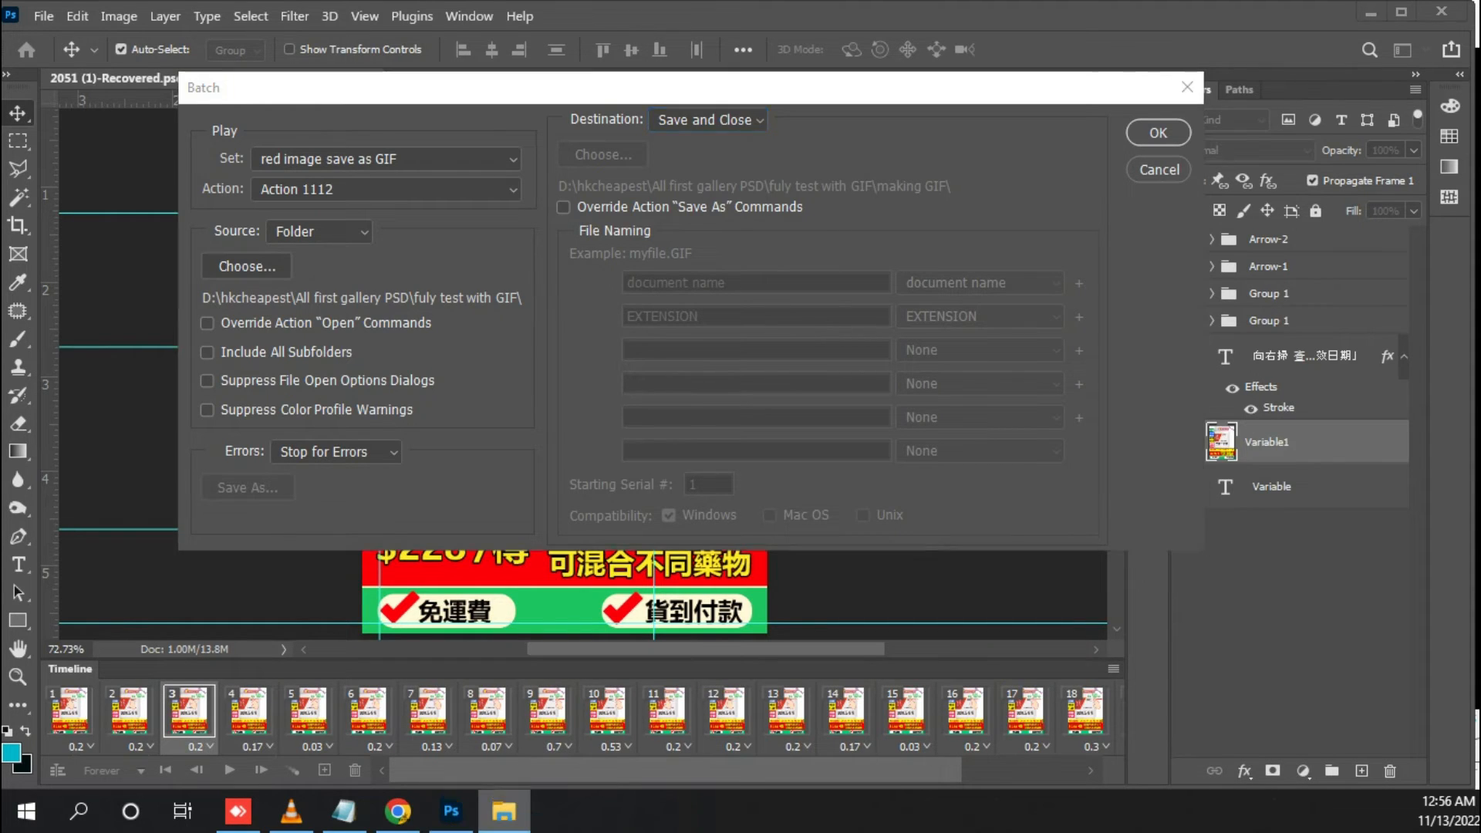
Open the making GIF folder in File Explorer, then return to Photoshop and run the batch
left_click(504, 811)
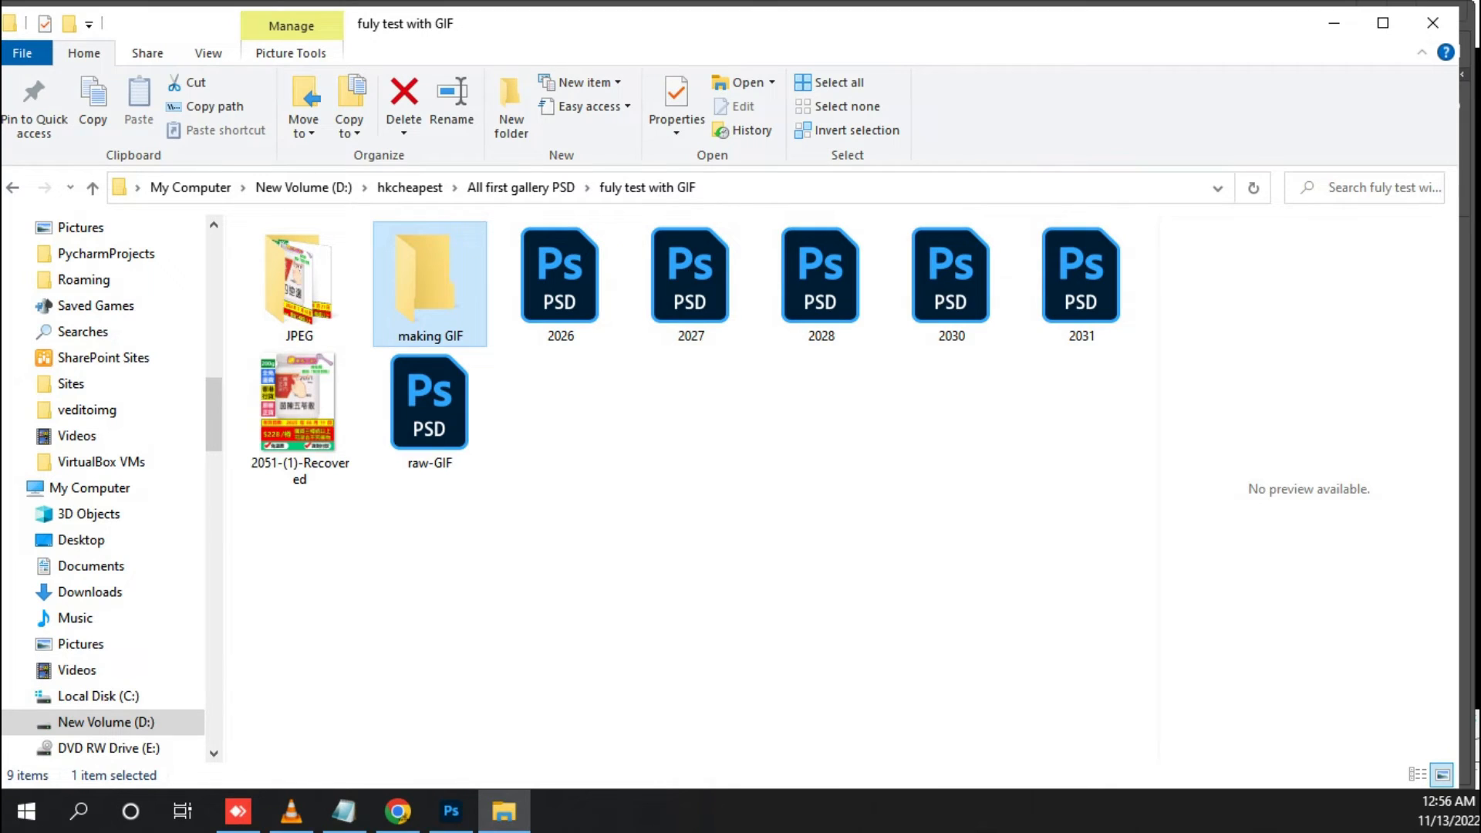
double_click(430, 284)
left_click_drag(763, 24, 742, 424)
key("alt+Tab")
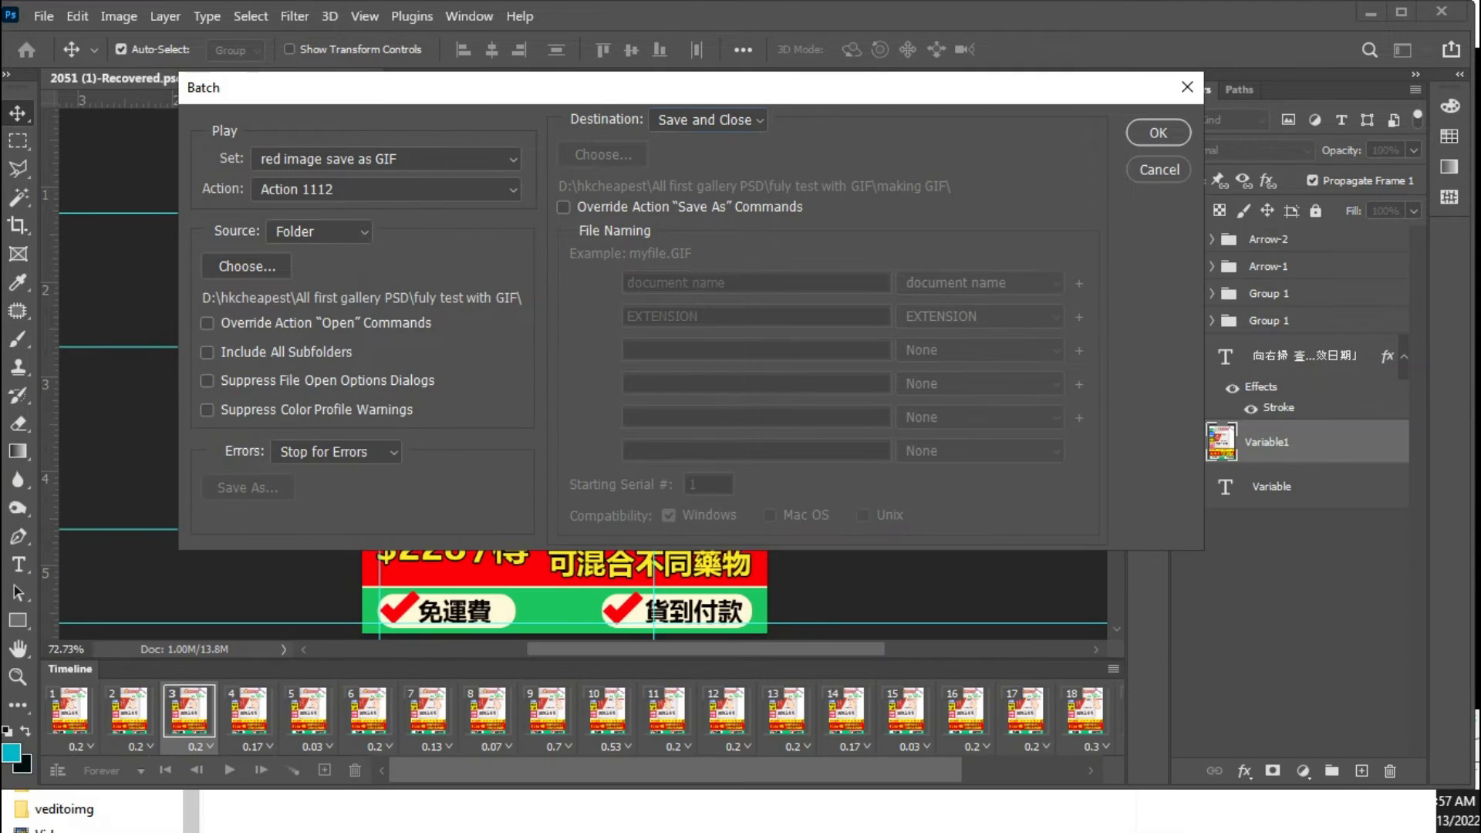
key("Return")
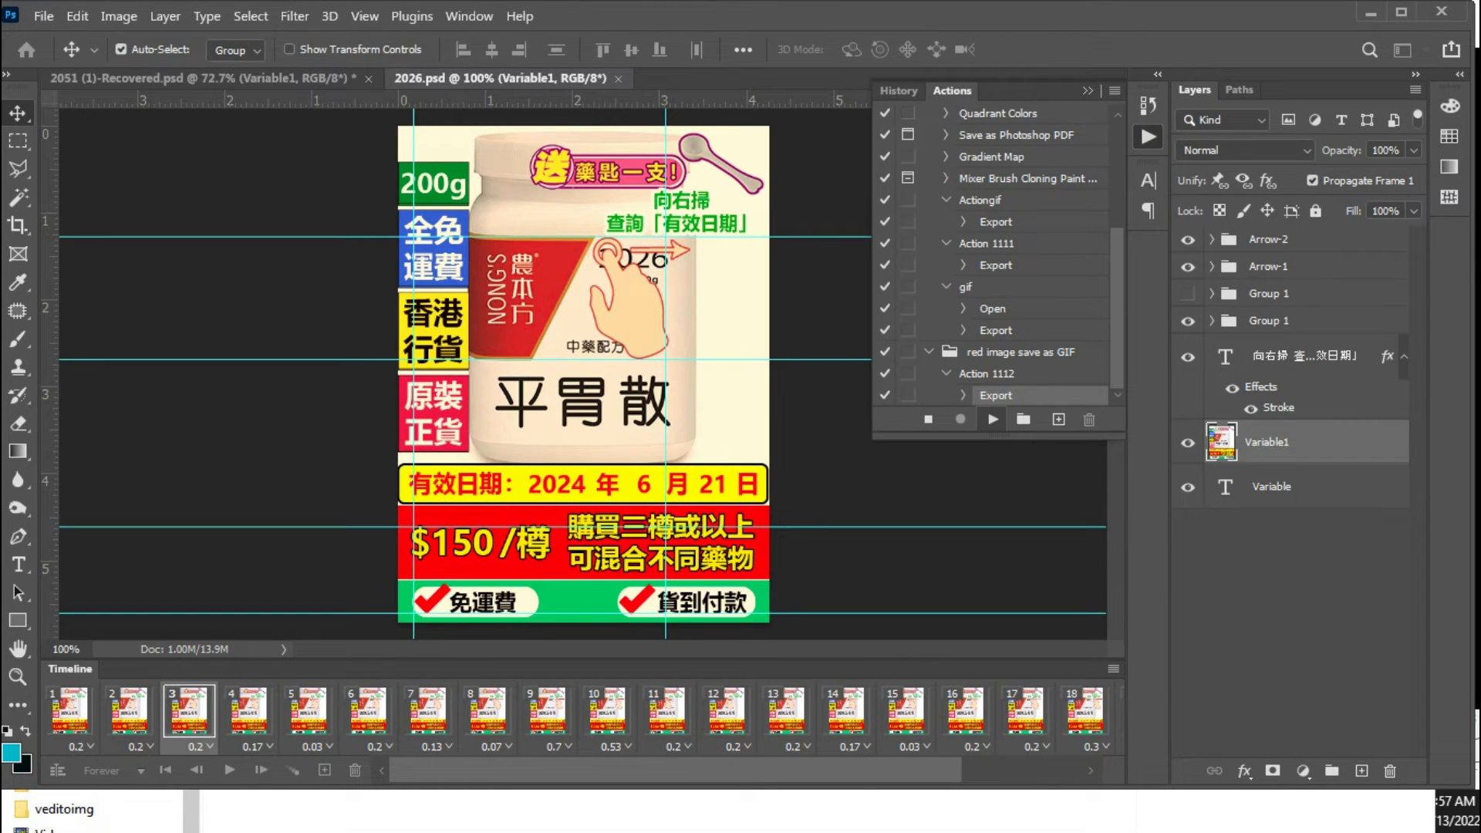
Switch to File Explorer and check the making GIF and fuly test with GIF folders for exported GIFs while the batch runs
left_click(539, 806)
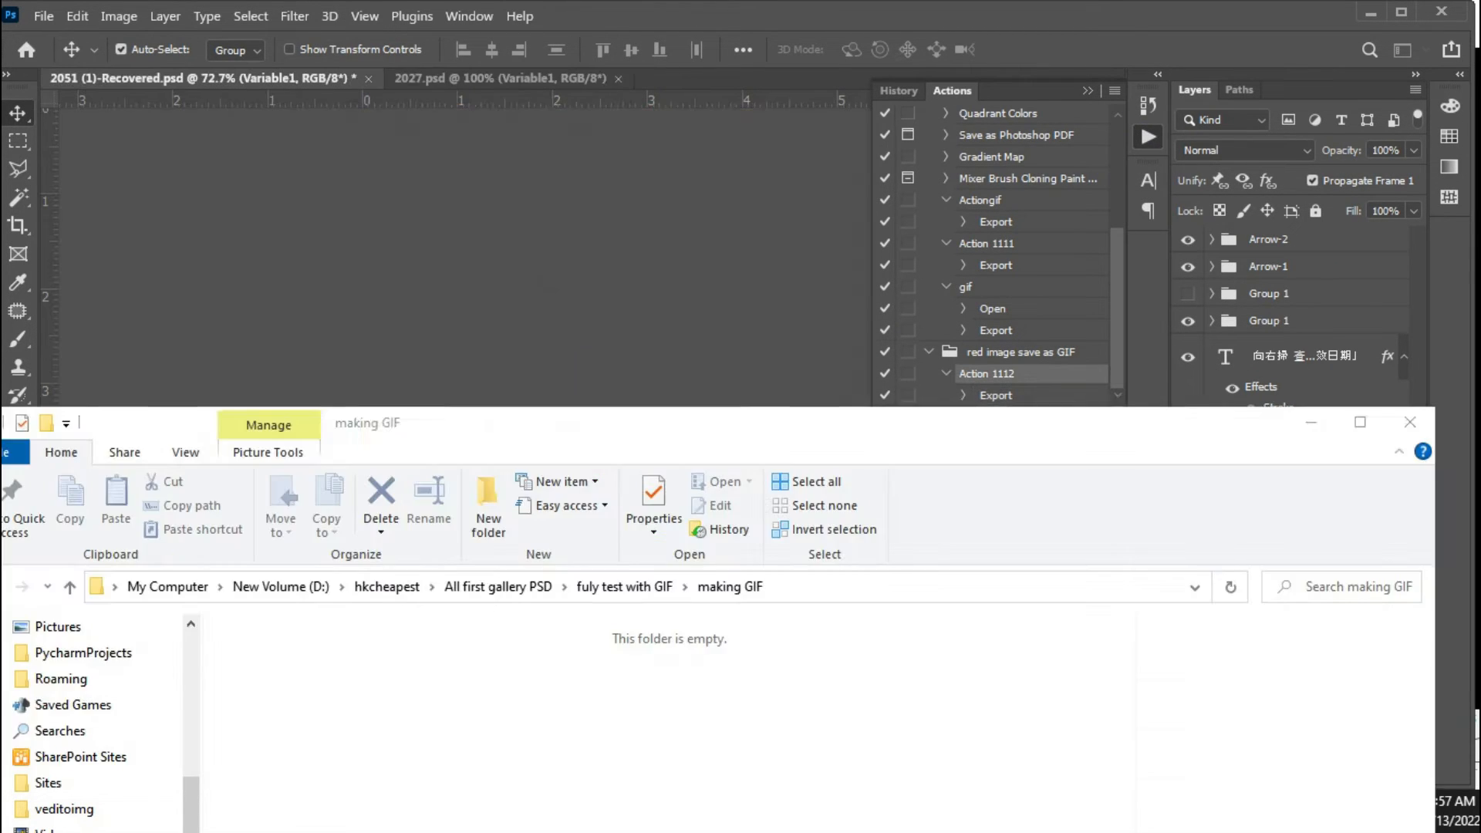
left_click_drag(540, 423, 620, 233)
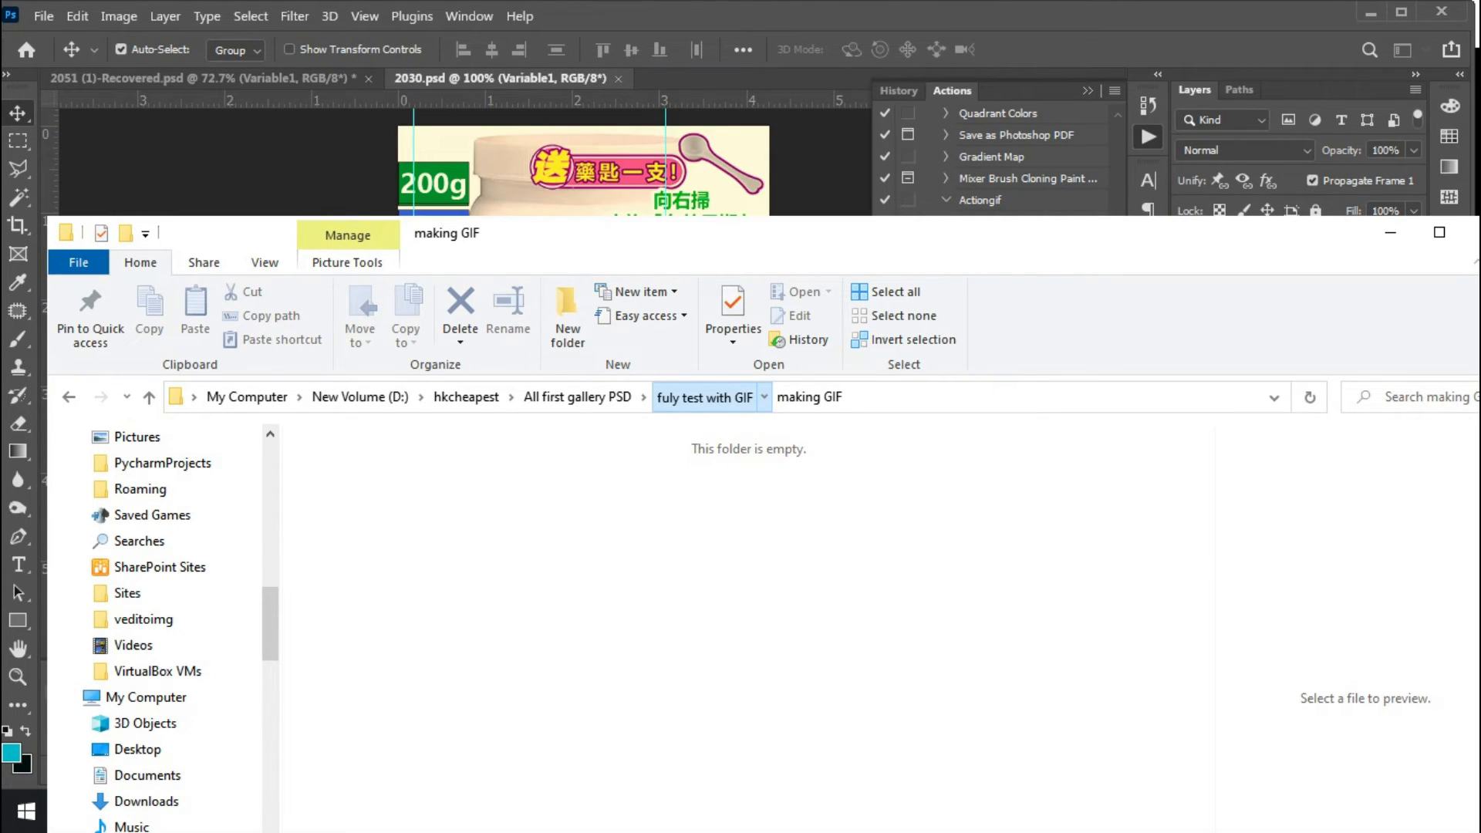
left_click(705, 397)
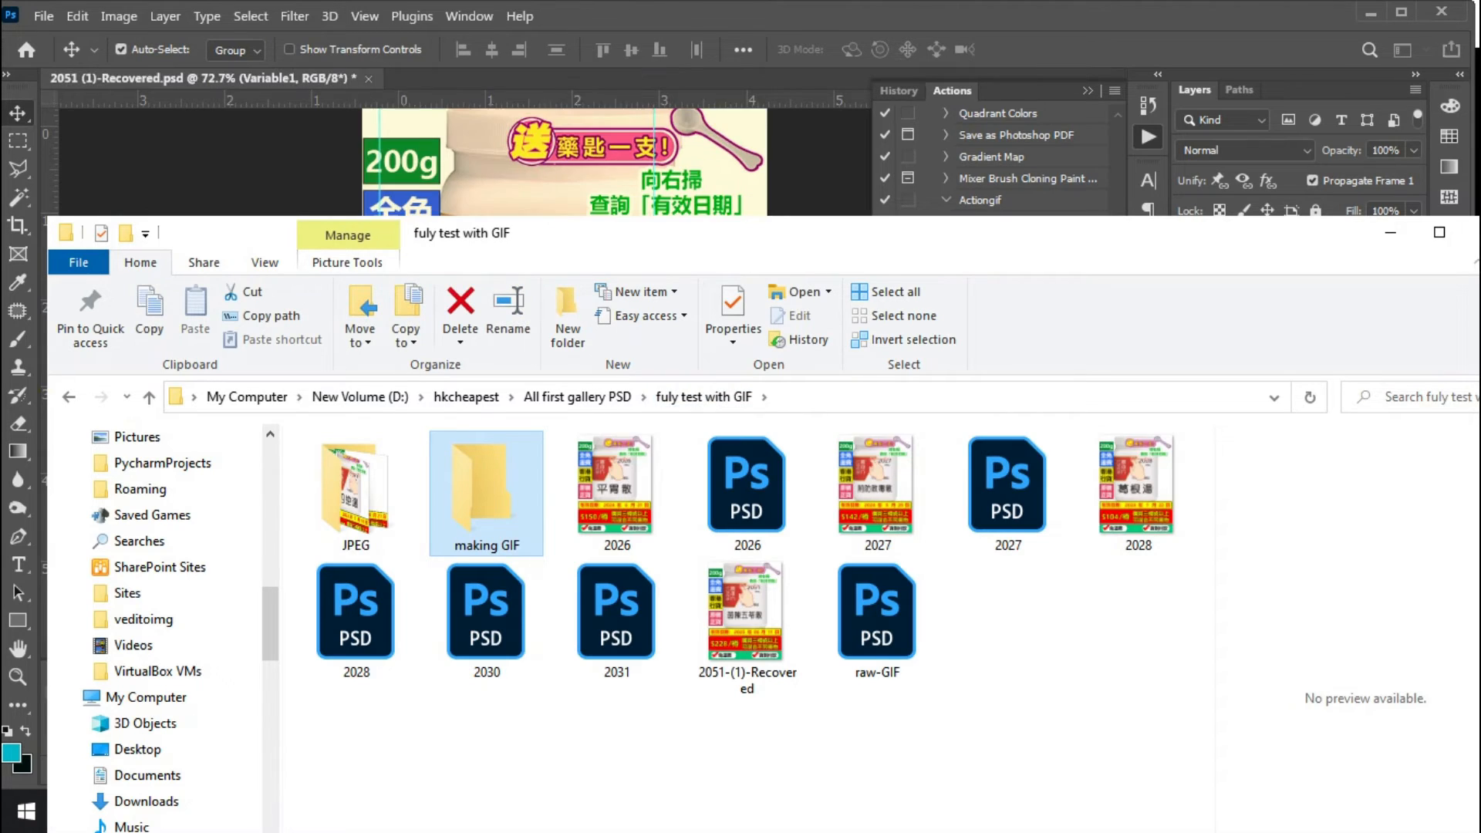
left_click(878, 494)
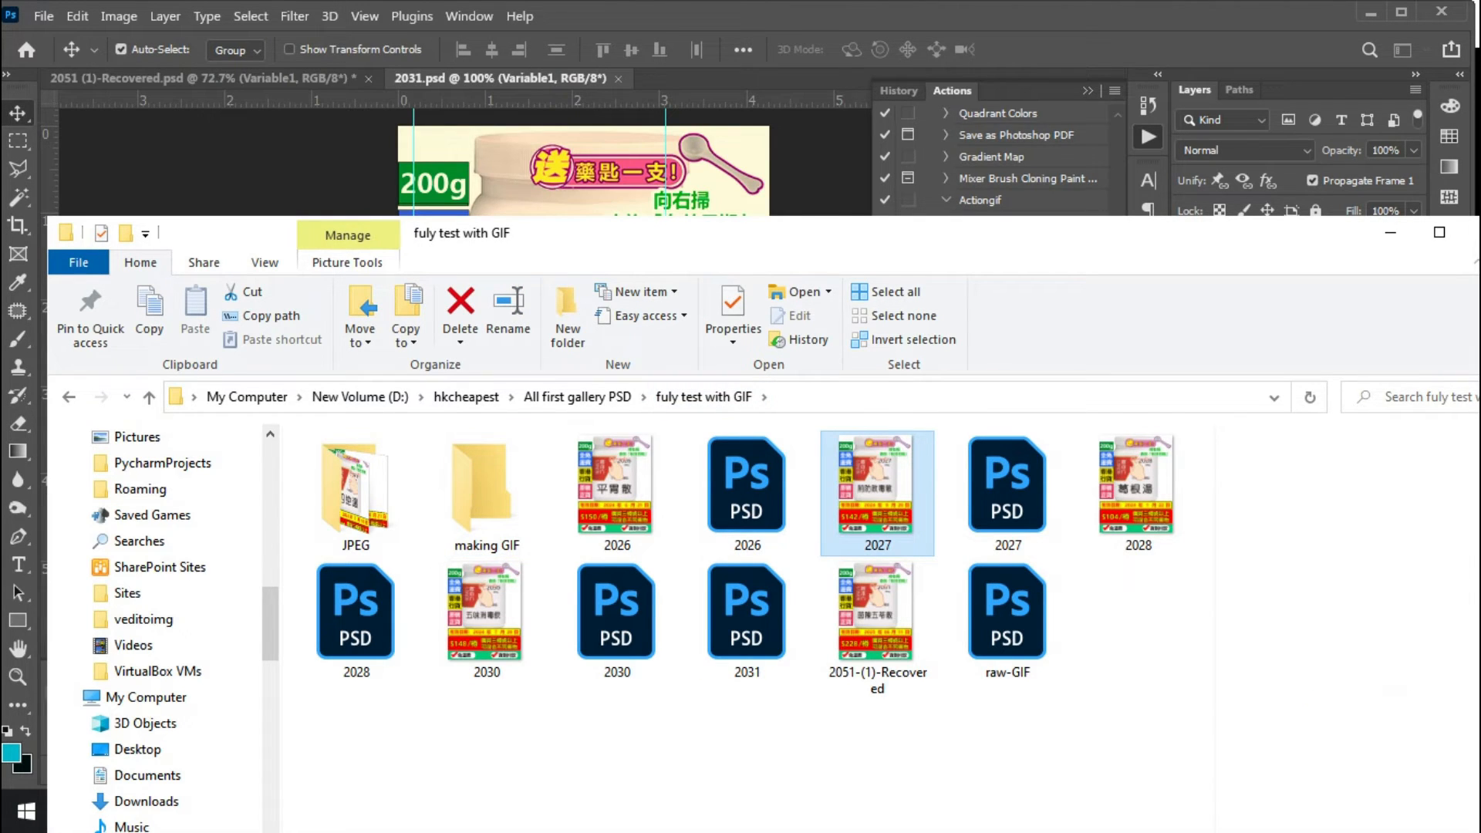
left_click_drag(878, 233, 1089, 242)
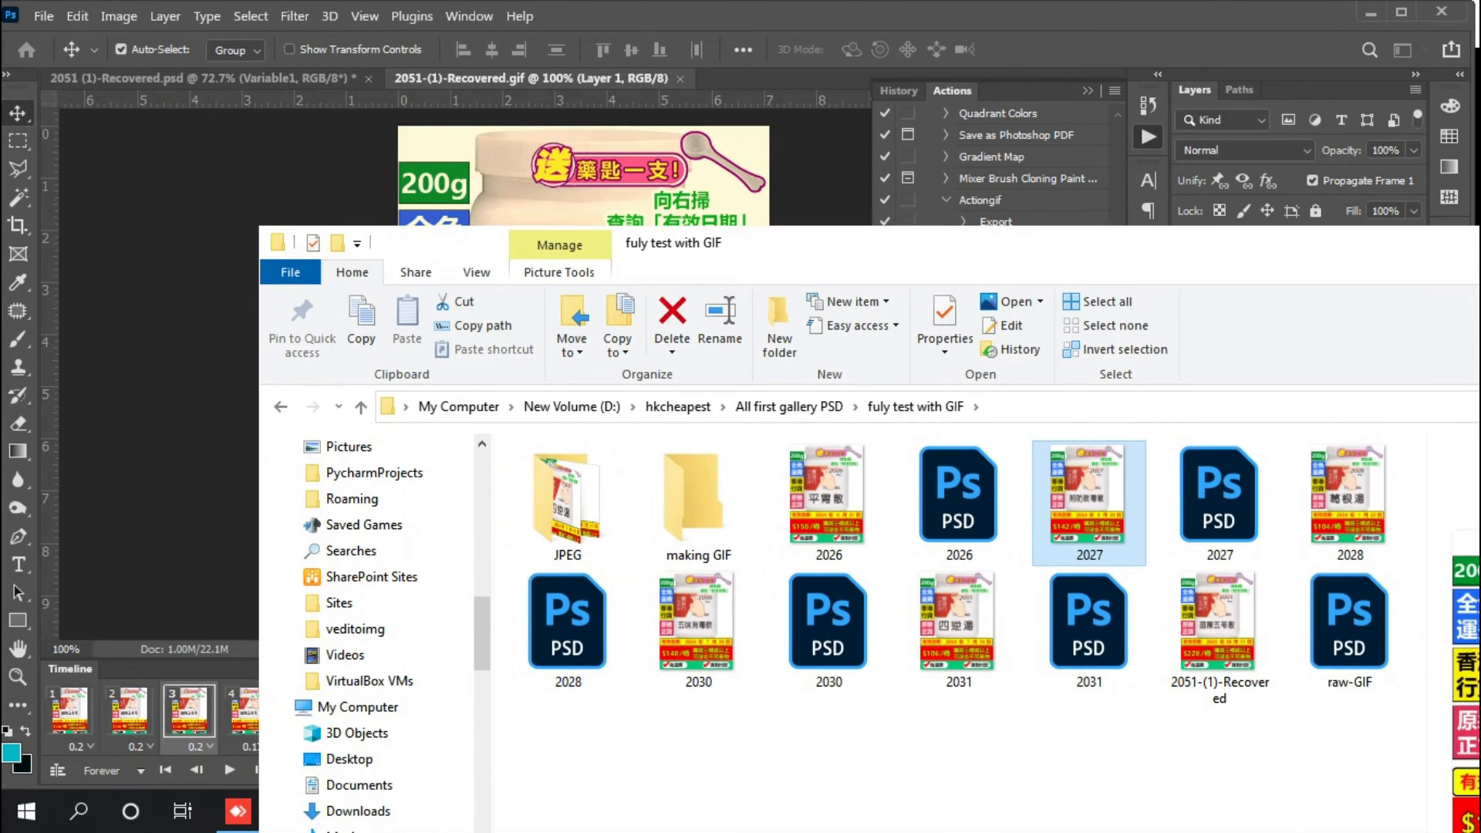
left_click_drag(639, 242, 1479, 243)
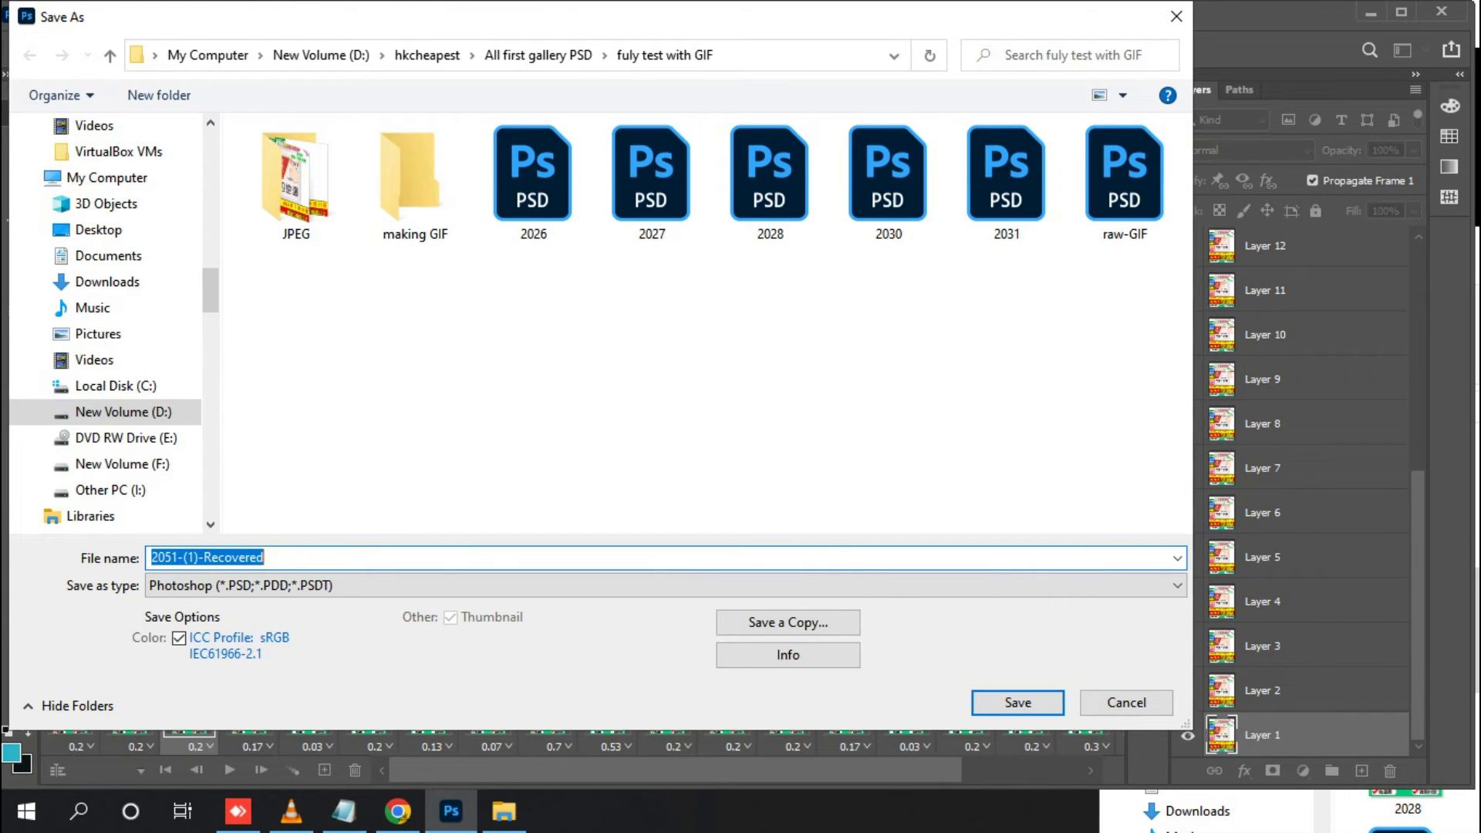
Cancel the Save As prompt for 2051-(1)-Recovered and bring up the fuly test with GIF folder in a maximized File Explorer window
left_click(1127, 703)
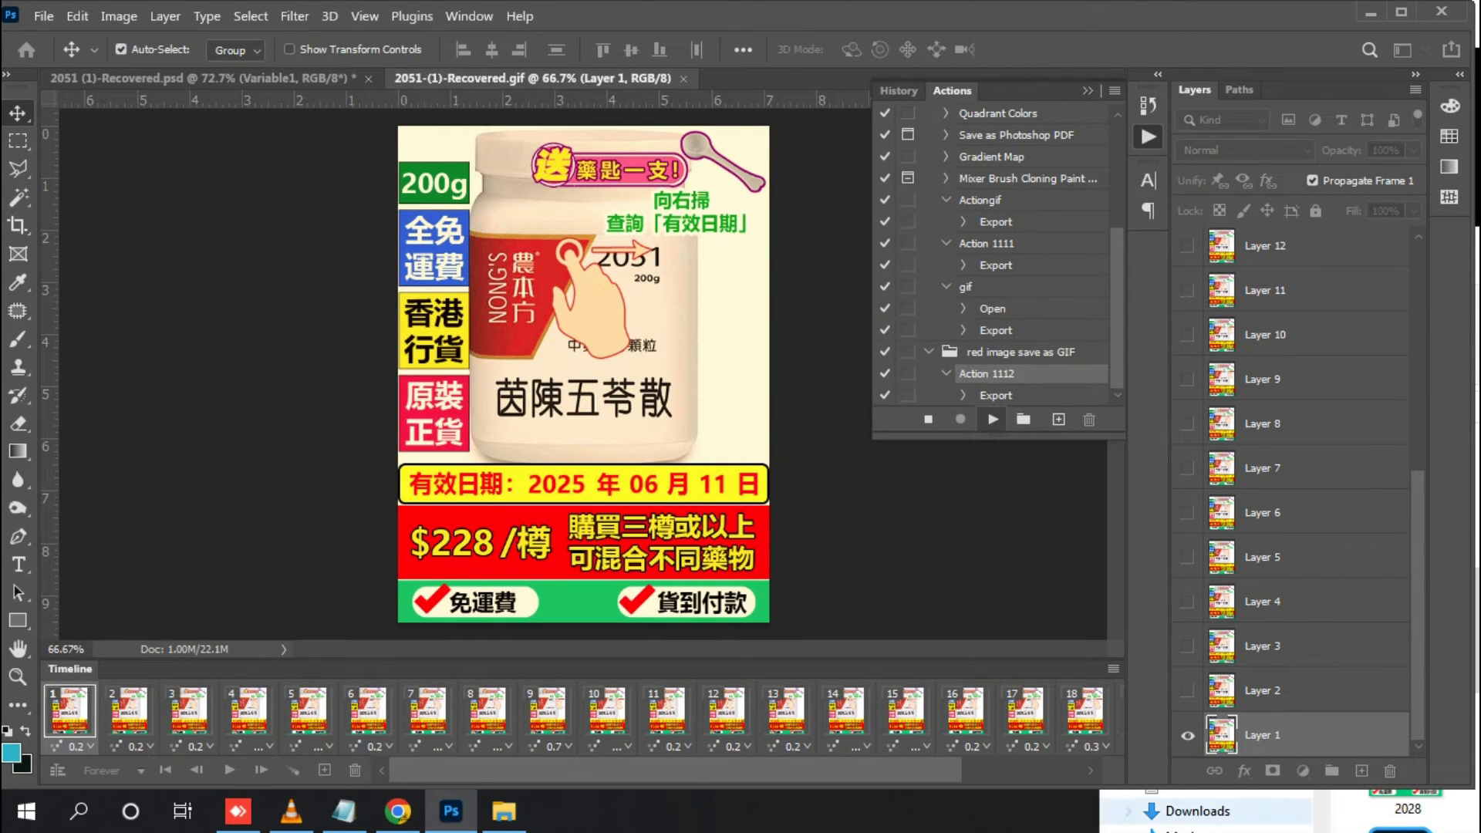
left_click(1346, 811)
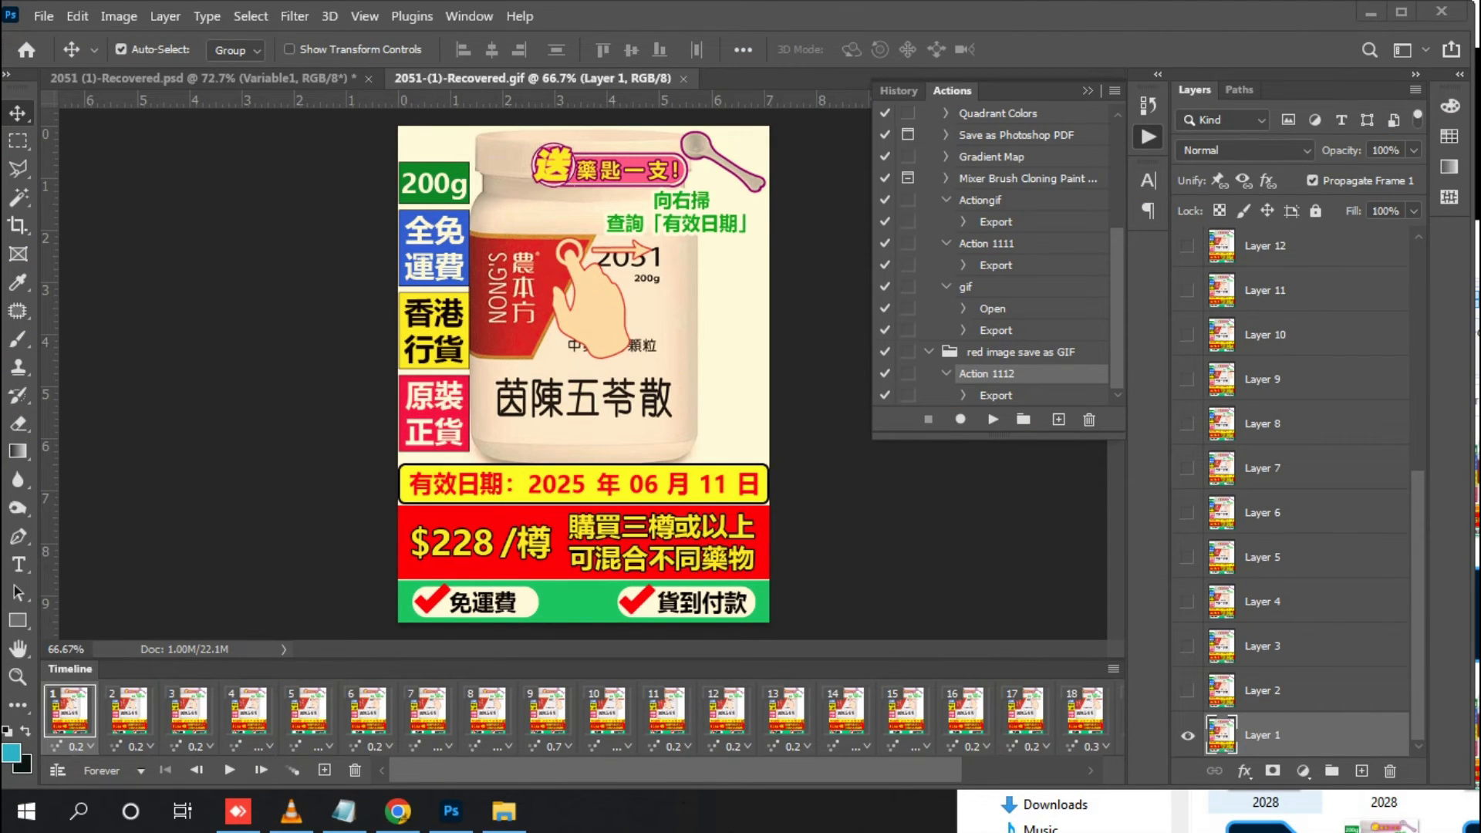
left_click(1265, 803)
left_click_drag(1374, 236, 743, 51)
left_click(878, 50)
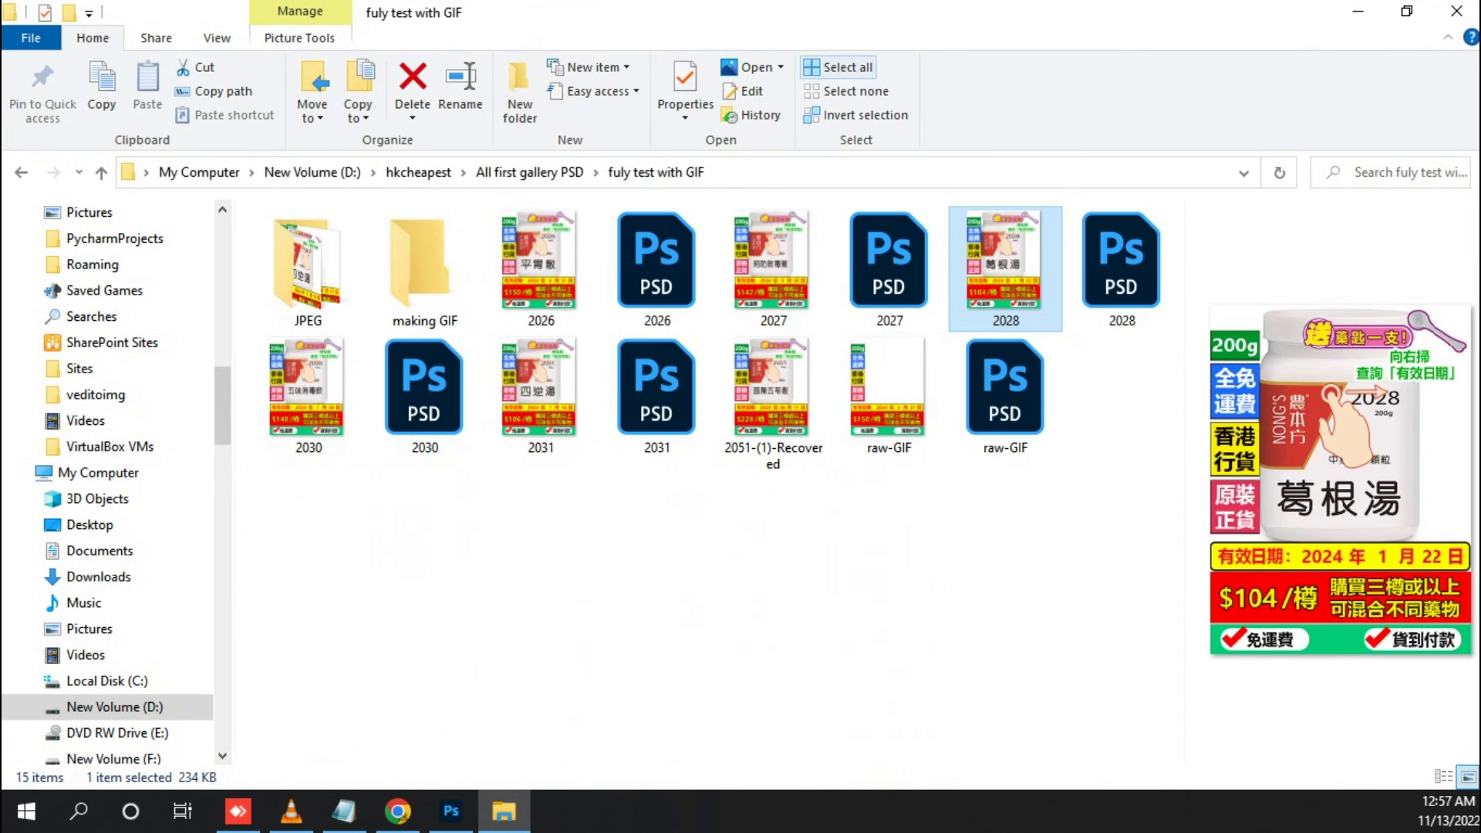
Open the exported 2026 and 2027 GIFs one after the other in Photos to check their animation, closing each preview
left_click(708, 565)
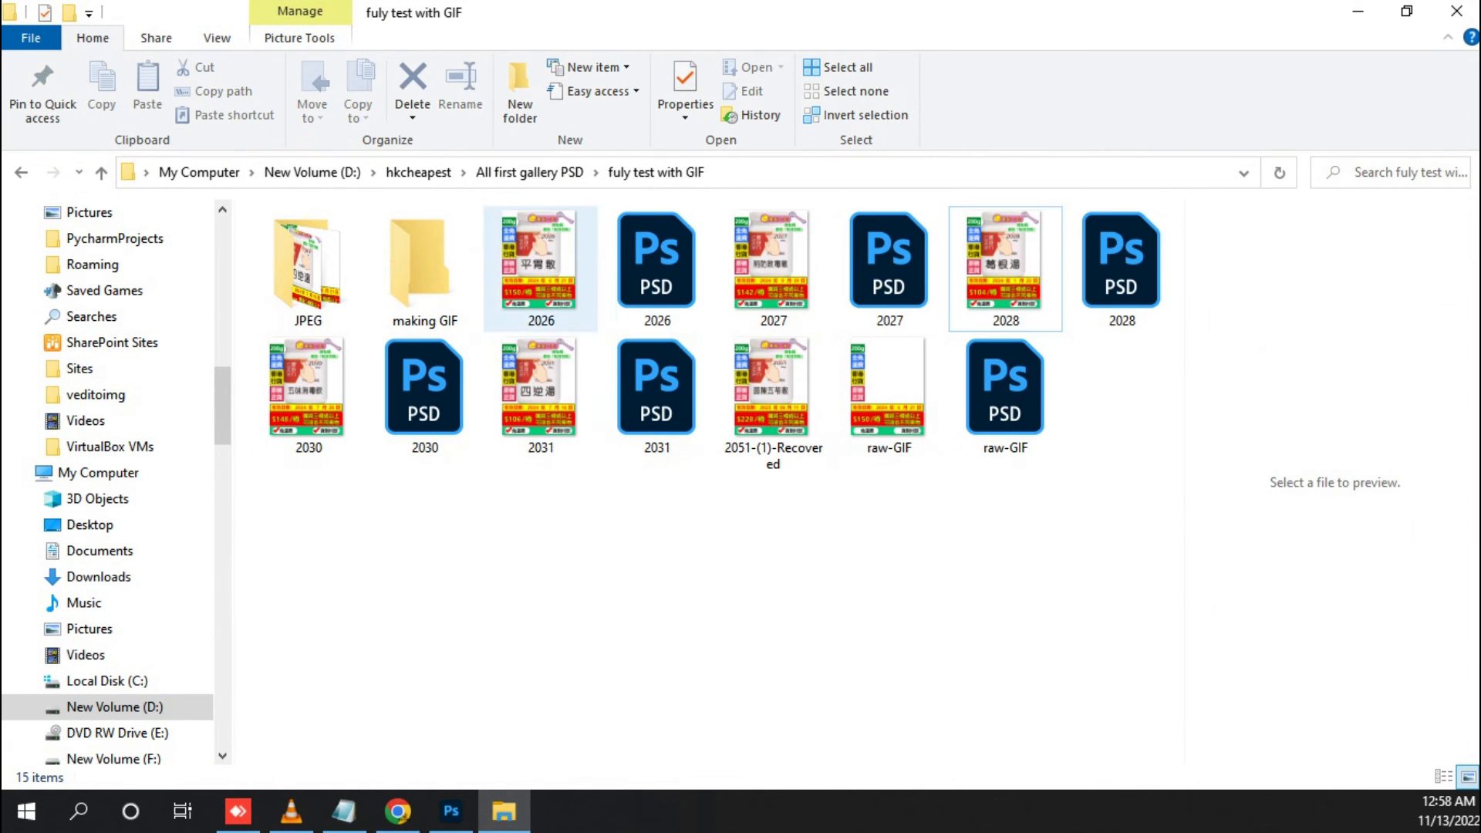
left_click(541, 268)
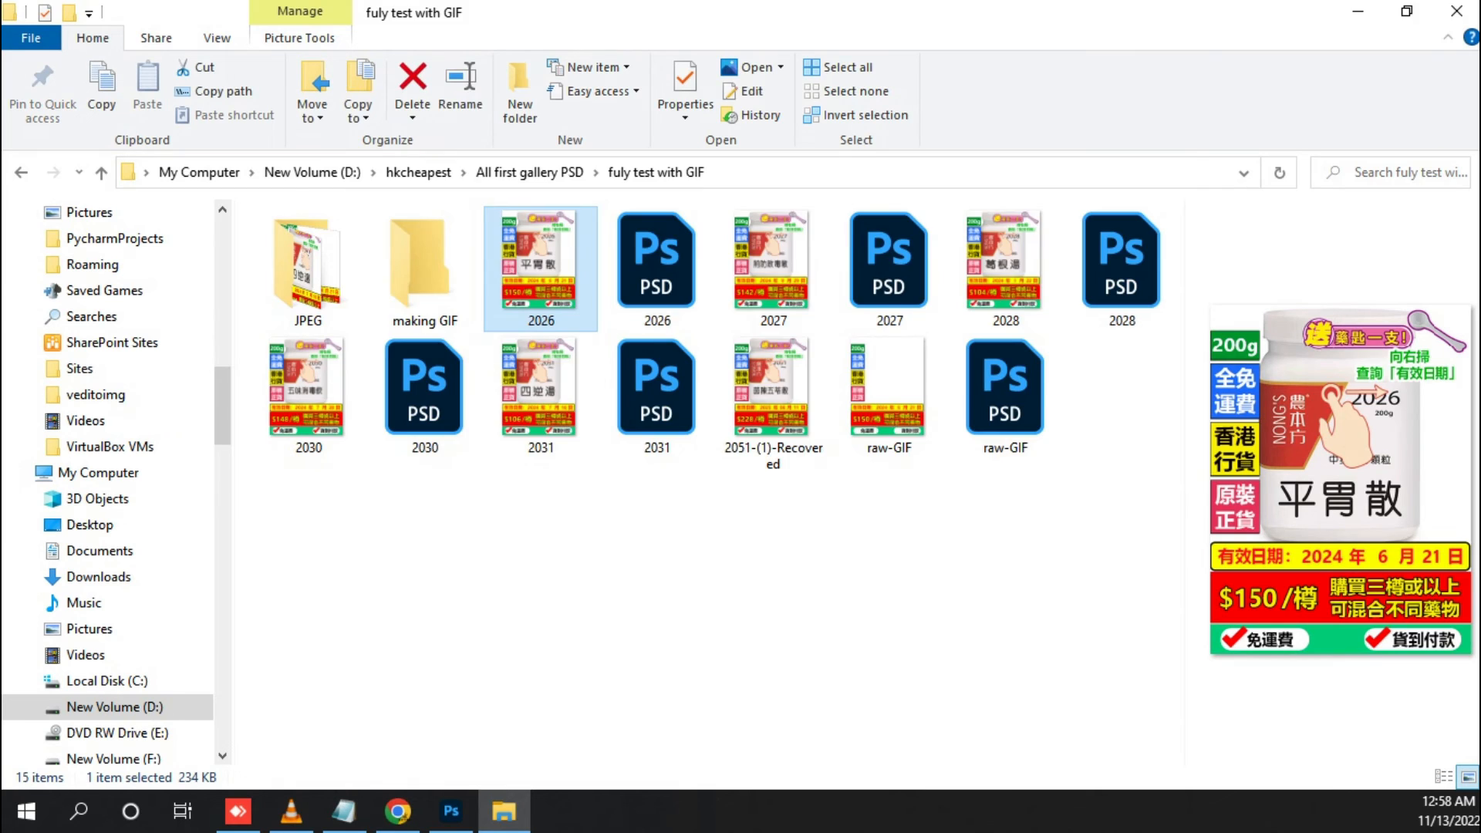
double_click(540, 268)
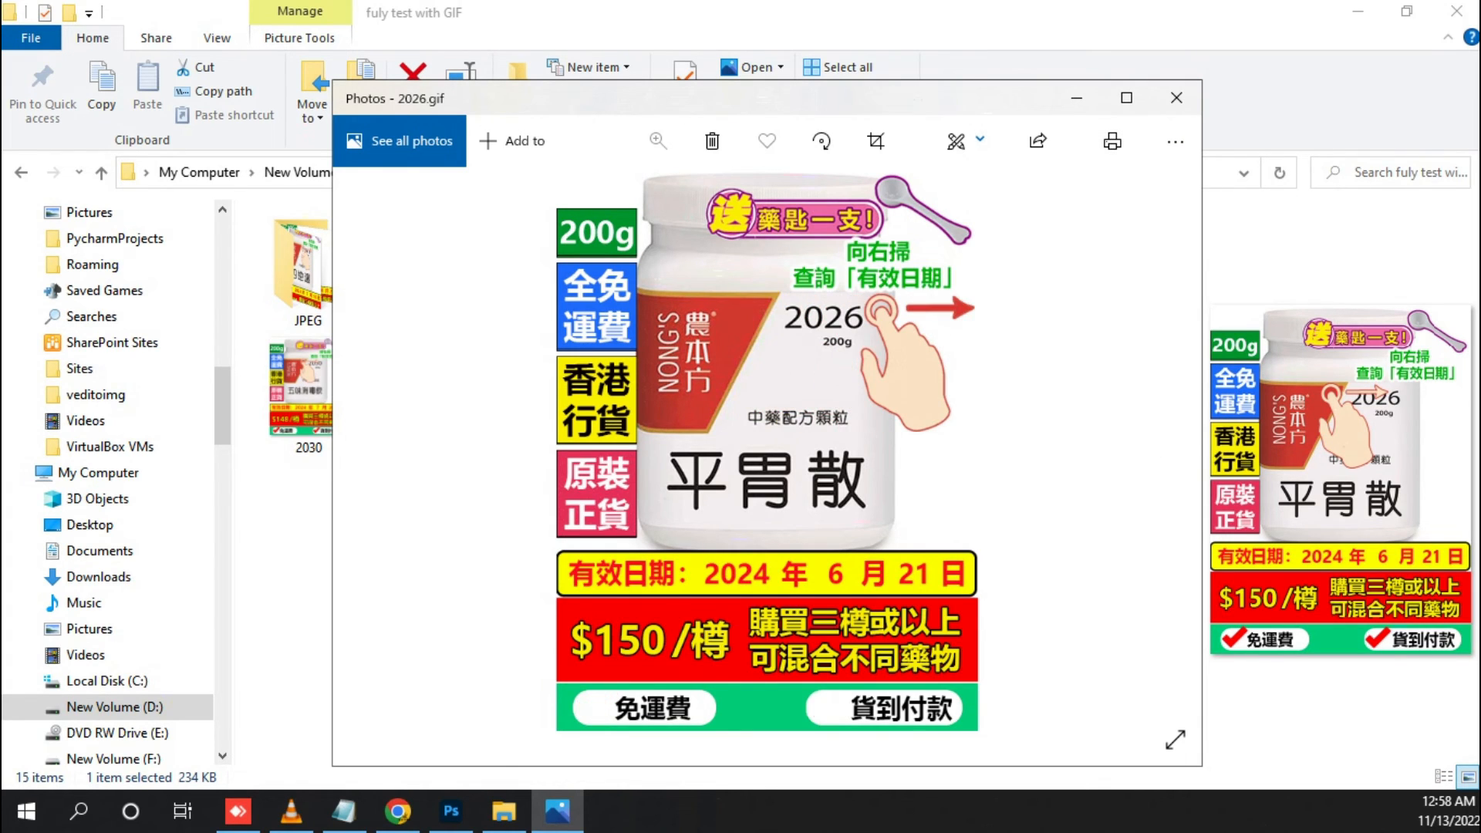
left_click(1177, 98)
left_click(773, 269)
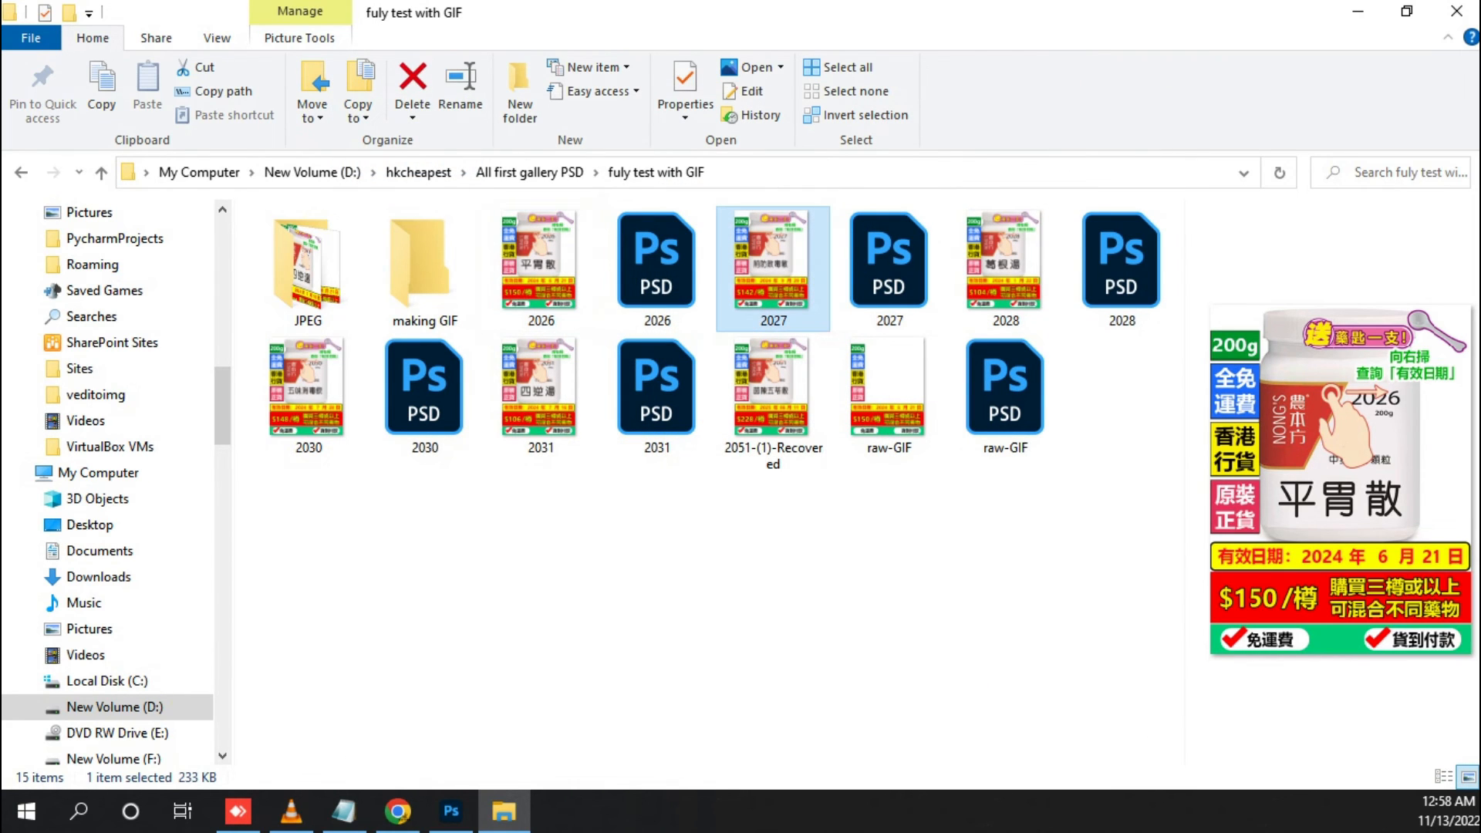
double_click(774, 268)
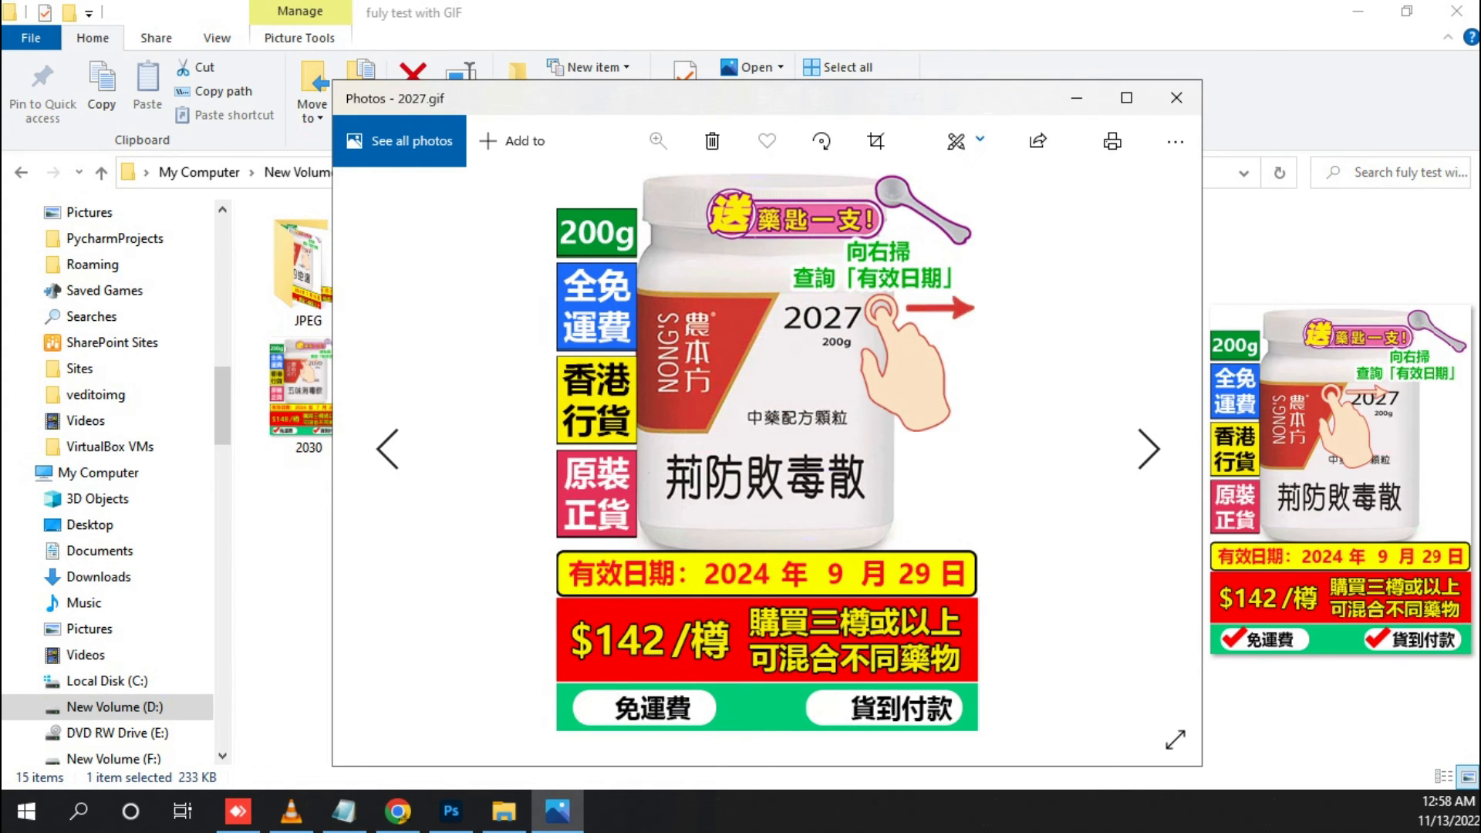
left_click(1176, 97)
Move the 2026 and 2031 GIFs to the Recycle Bin and undo the deletion
left_click_drag(556, 491, 522, 252)
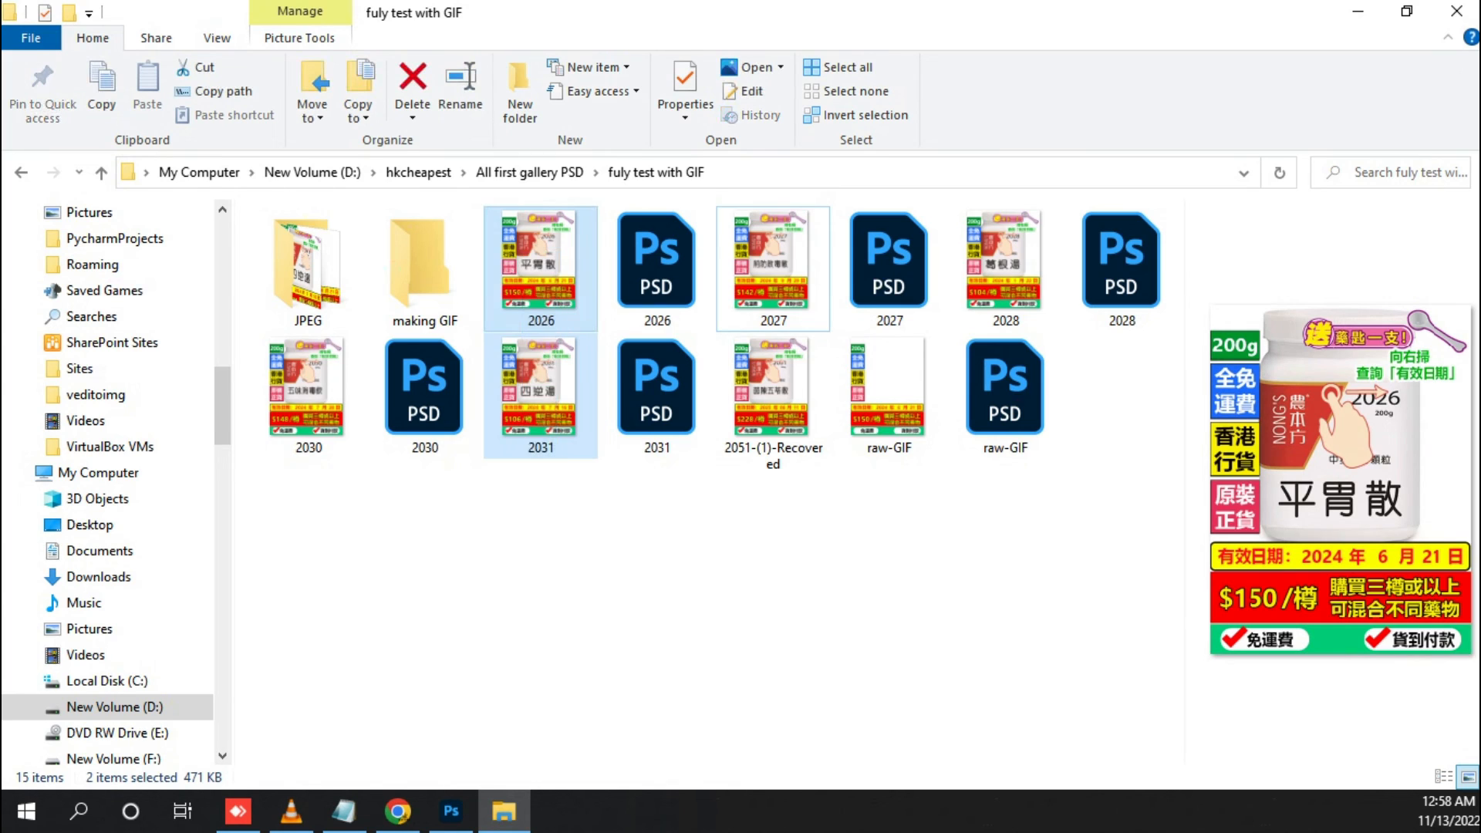
key("Delete")
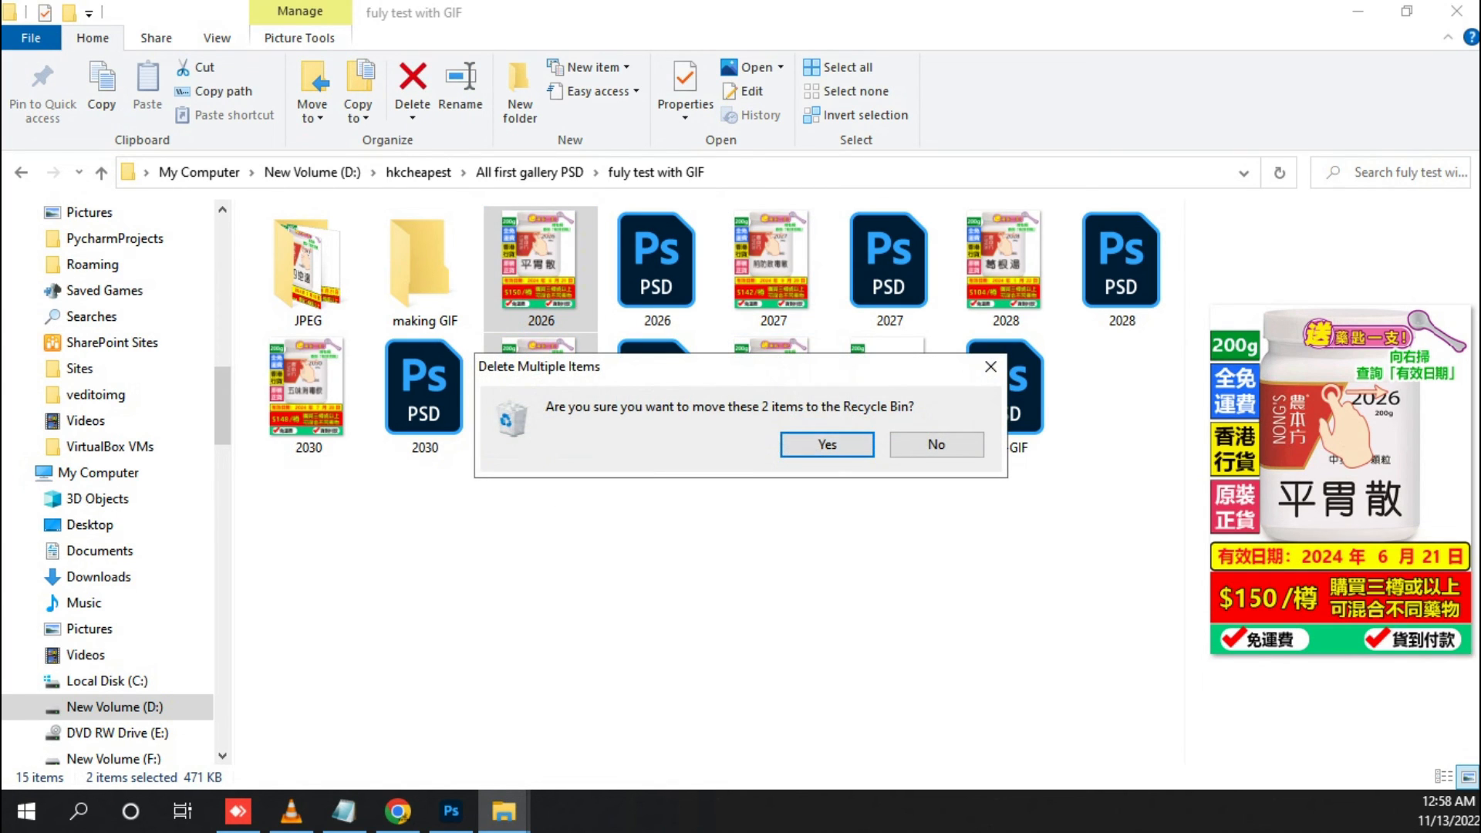
key("Return")
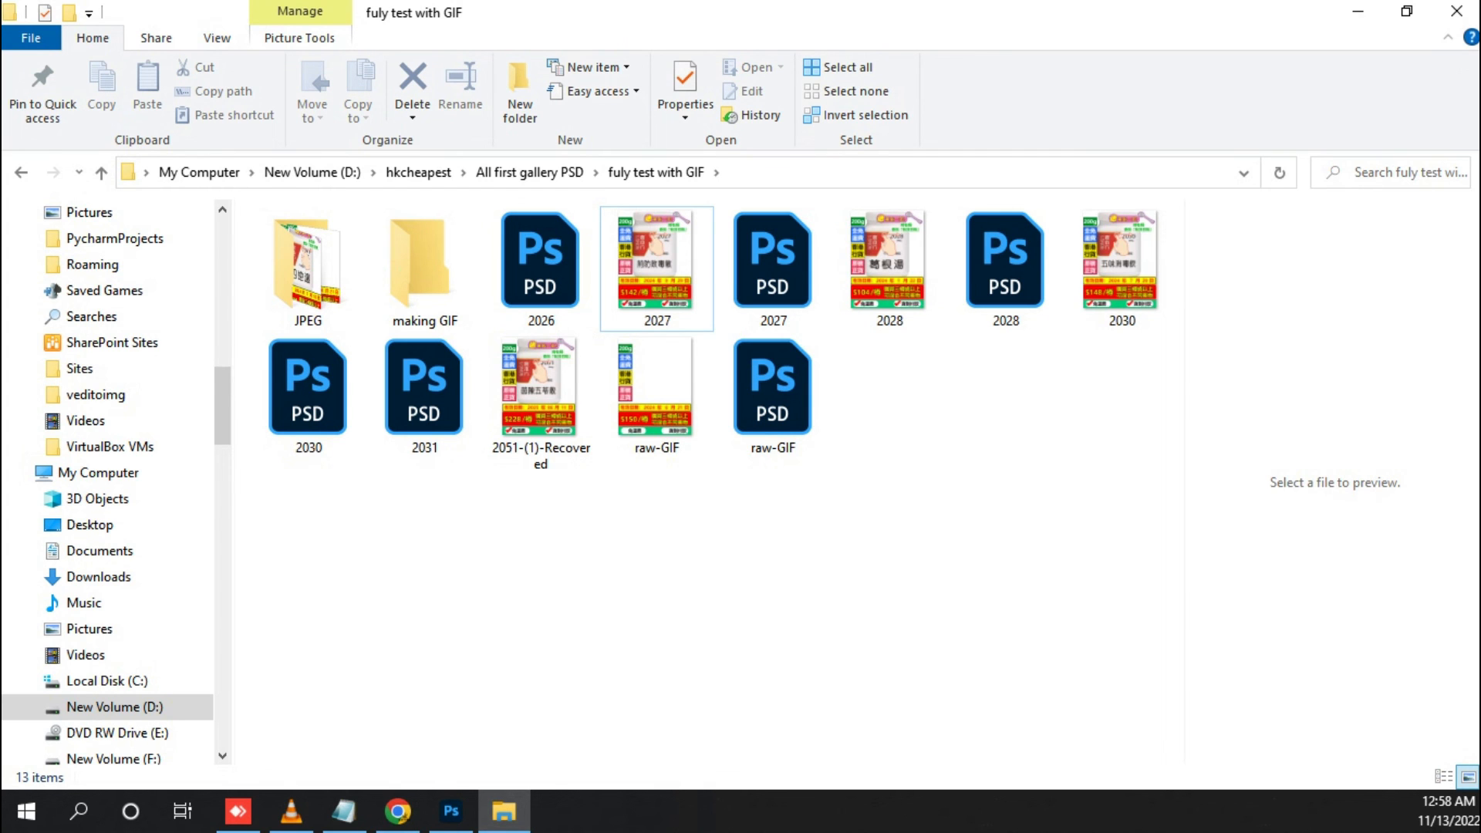
key("ctrl+z")
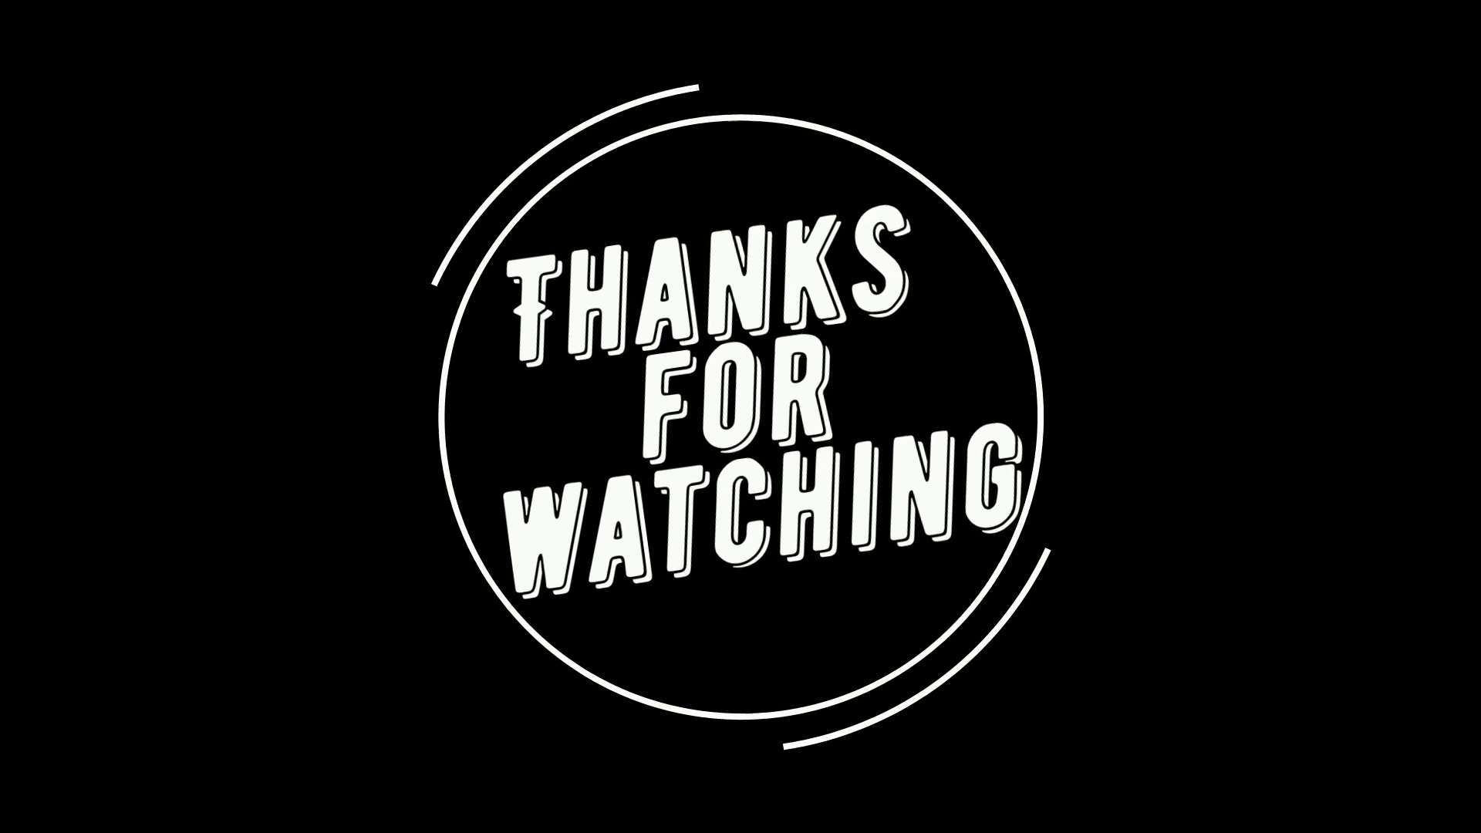